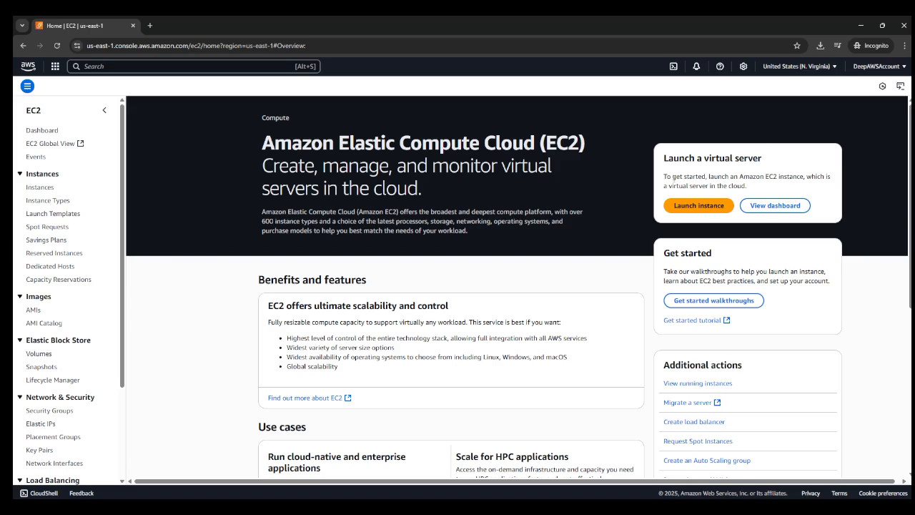
Switch the console region to Asia Pacific (Mumbai), ap-south-1, and check the selection in the region list.
drag(664, 158, 763, 159)
click(723, 162)
click(833, 71)
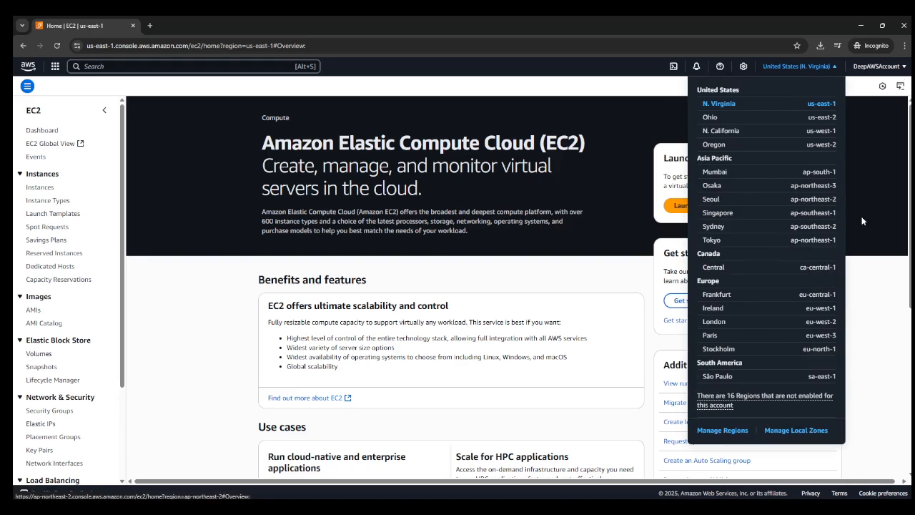
click(735, 176)
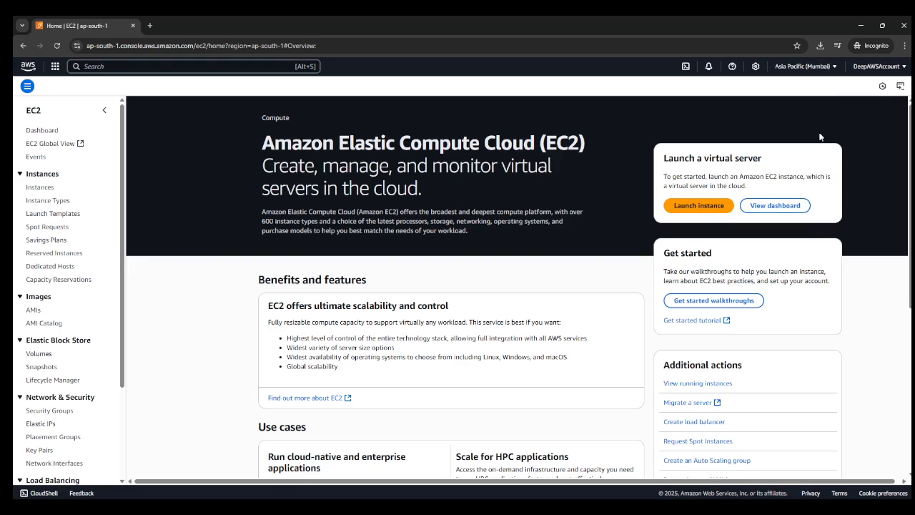
click(834, 67)
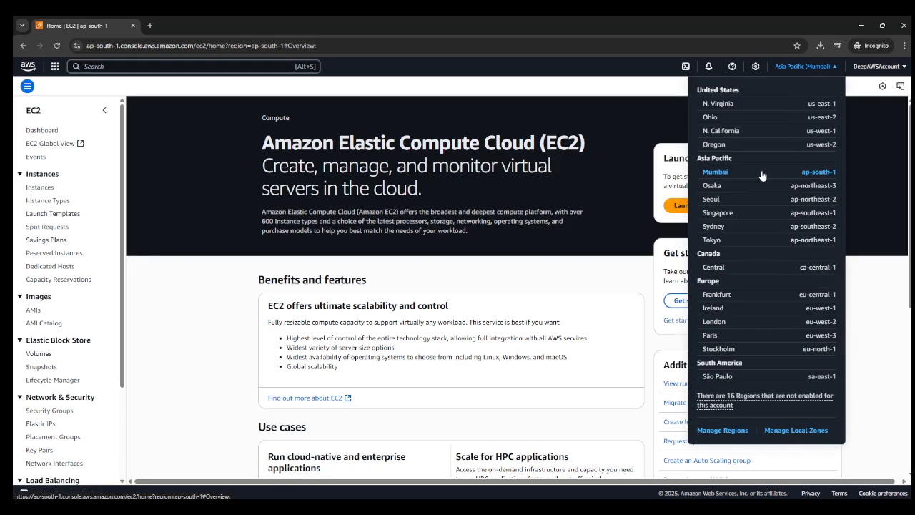
click(871, 180)
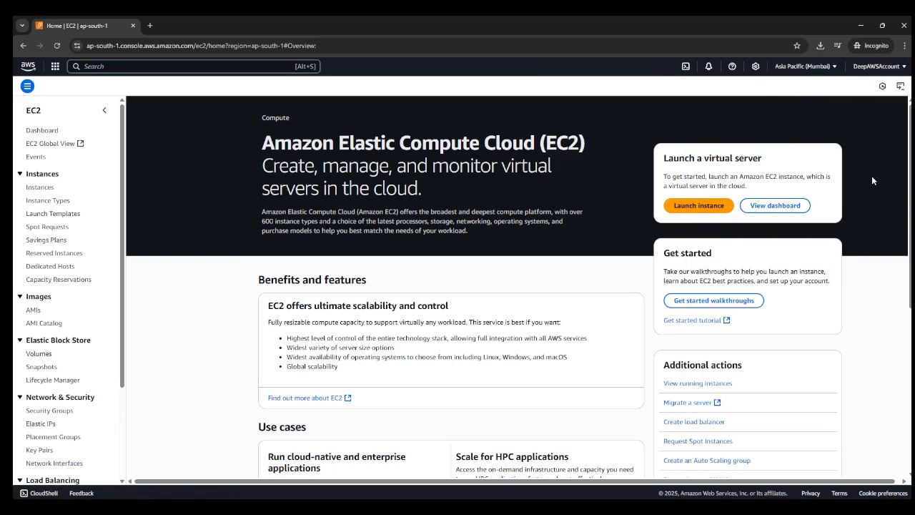
Start launching a new EC2 instance and name it product_serv_1.
click(683, 207)
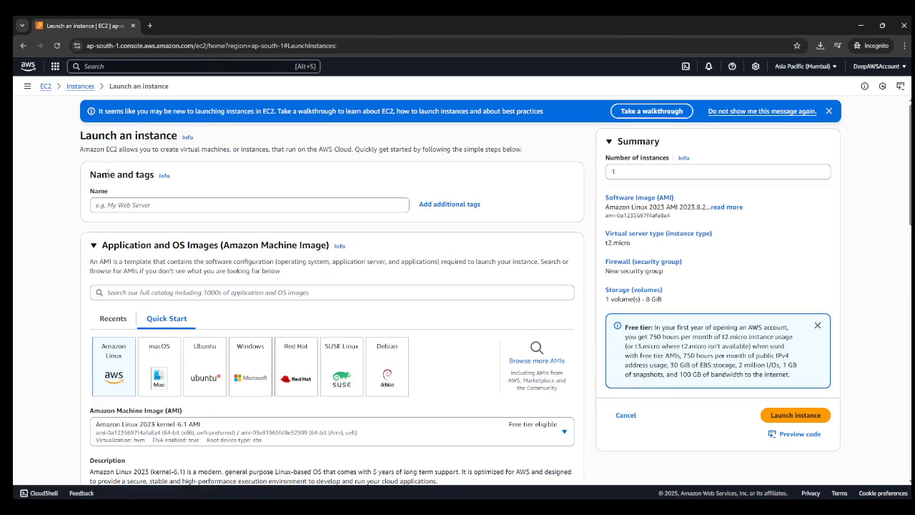
click(117, 206)
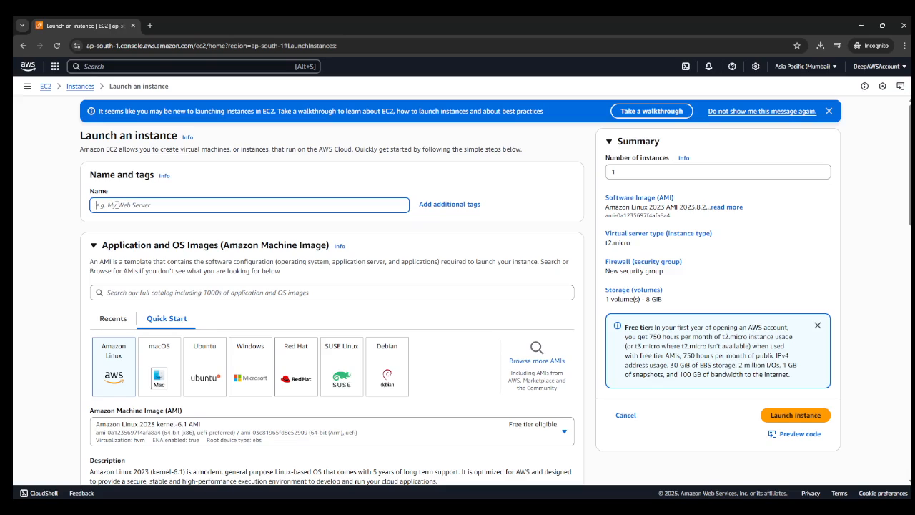
text(m)
key(BackSpace)
text(p)
key(BackSpace)
text(produc)
text(_serv_1)
click(118, 205)
text(t)
Choose Ubuntu as the operating system image and look through its available machine images.
scroll(228, 200, down, 1)
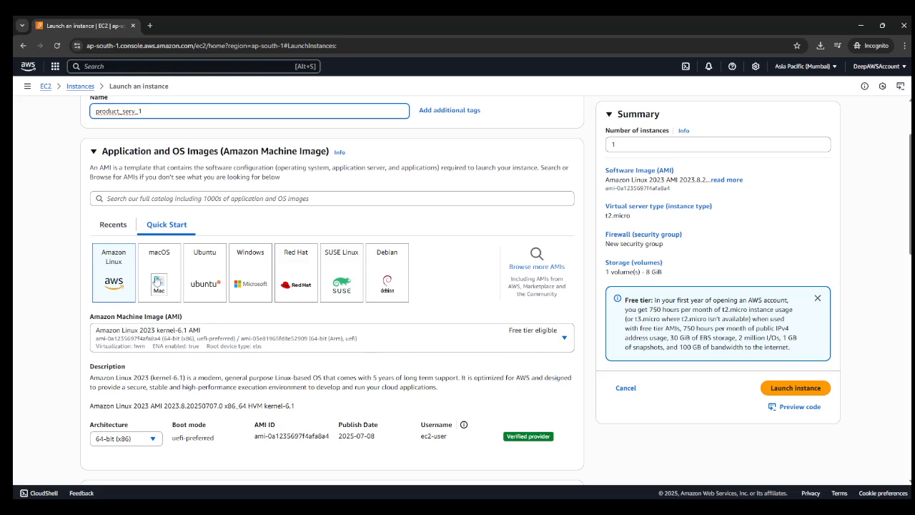
click(207, 285)
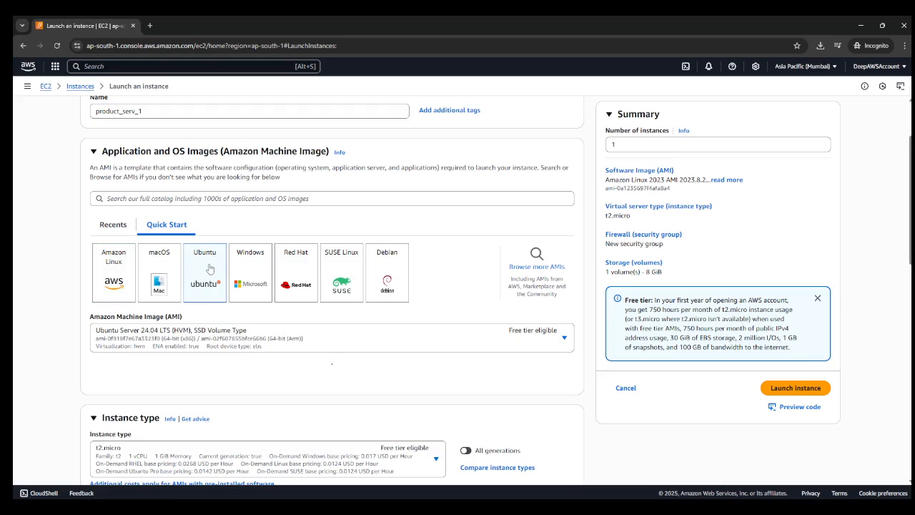
click(564, 339)
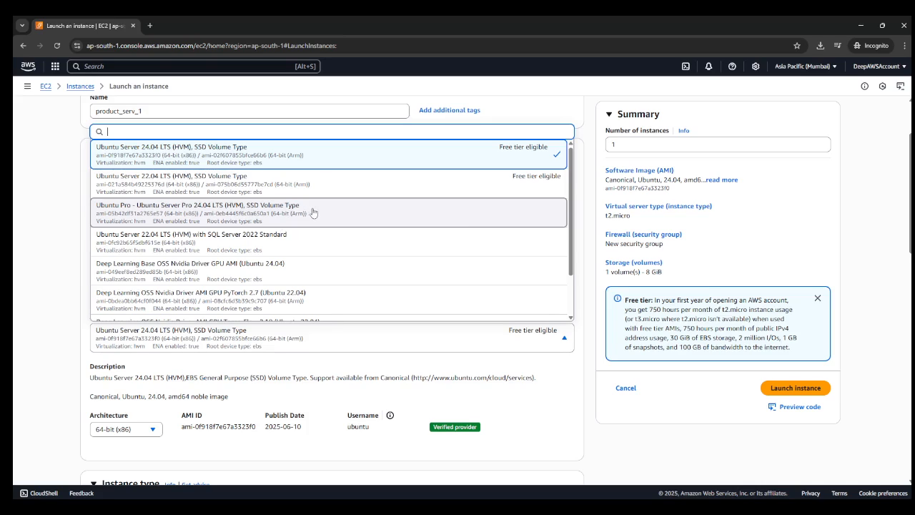
click(36, 223)
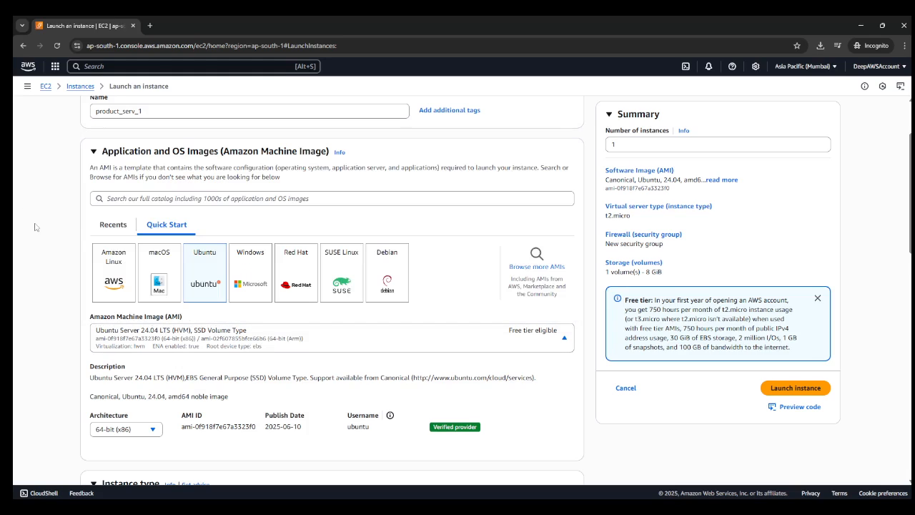
Choose Amazon Linux as the operating system, review its machine images and keep Amazon Linux 2023 kernel-6.1 AMI.
click(111, 266)
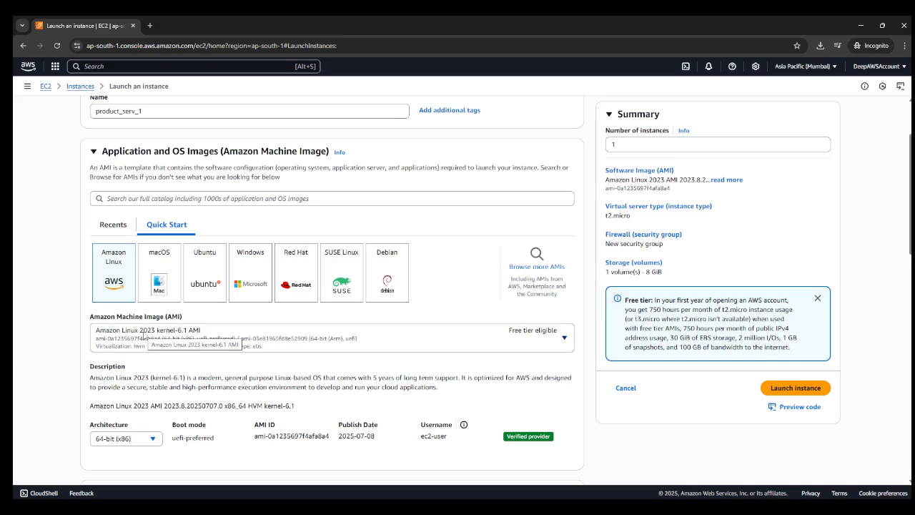
click(564, 338)
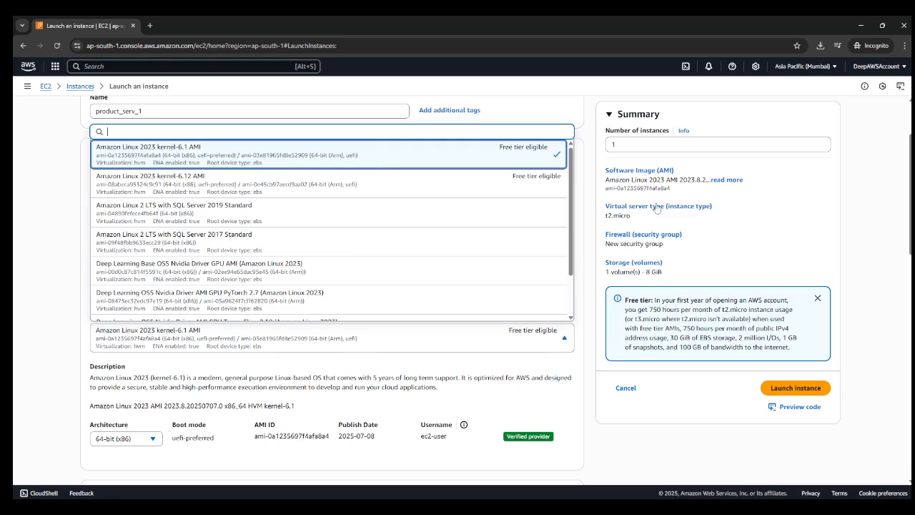
click(16, 289)
Review the available instance types and choose the free-tier t2.micro.
scroll(308, 326, down, 1)
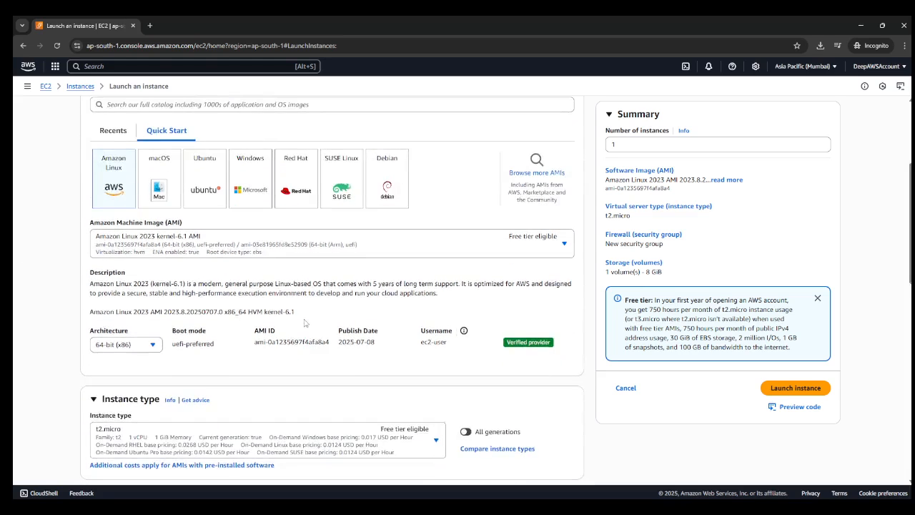
scroll(306, 323, down, 1)
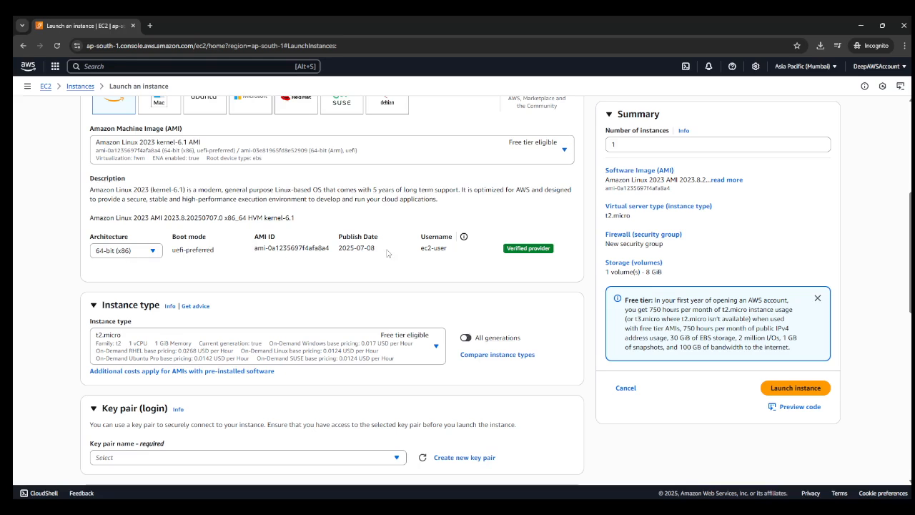
scroll(388, 305, down, 3)
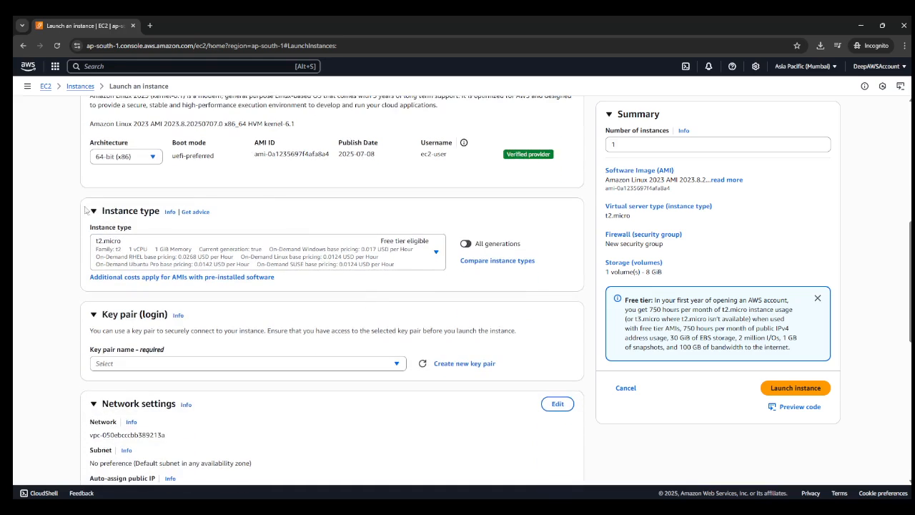
scroll(22, 228, down, 1)
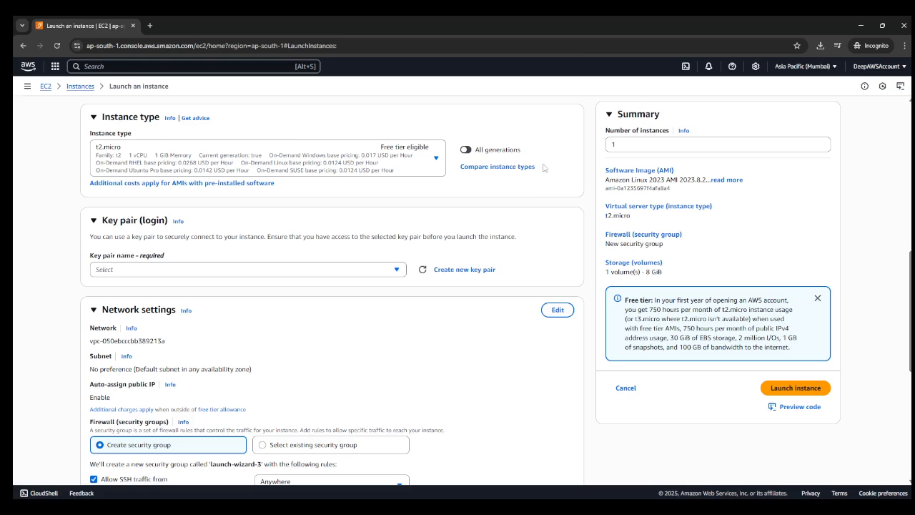
scroll(540, 206, up, 1)
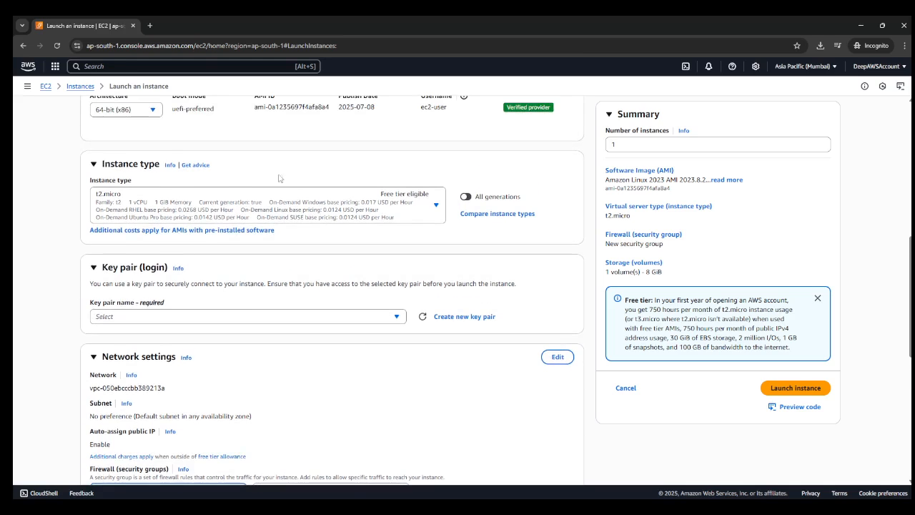
click(435, 206)
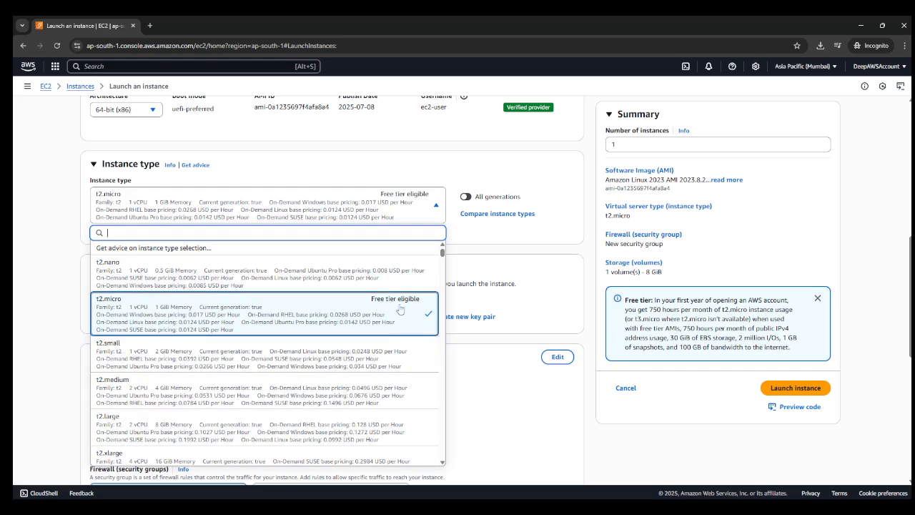
click(148, 305)
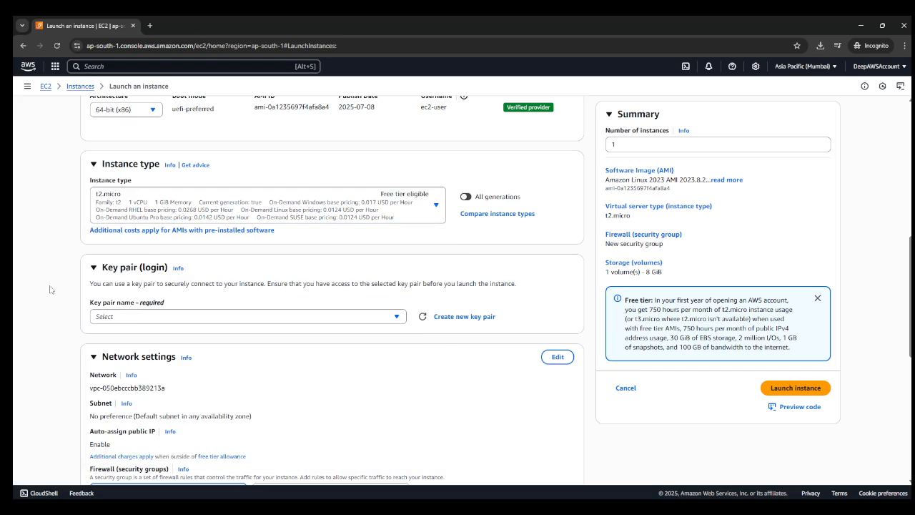
Create an RSA key pair named product_key_1 in .pem format and save its private key file in Downloads.
scroll(266, 360, down, 2)
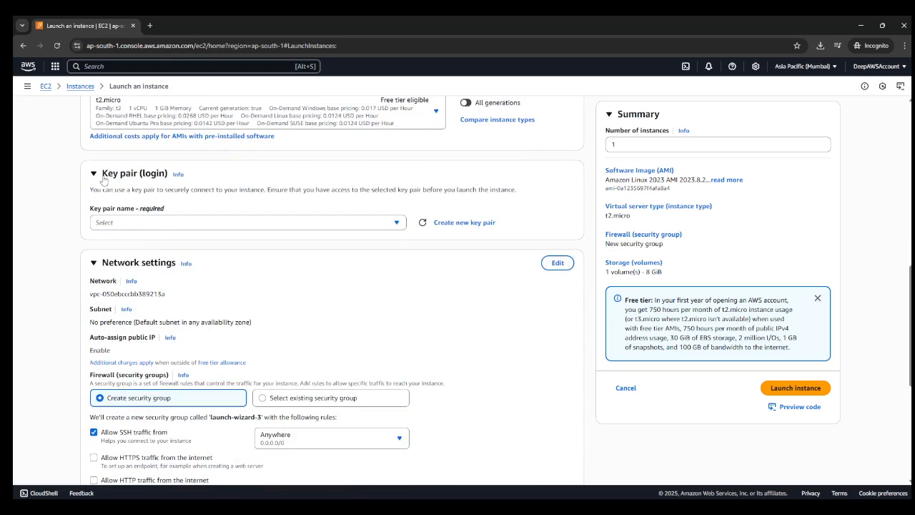
click(103, 179)
click(93, 179)
click(463, 229)
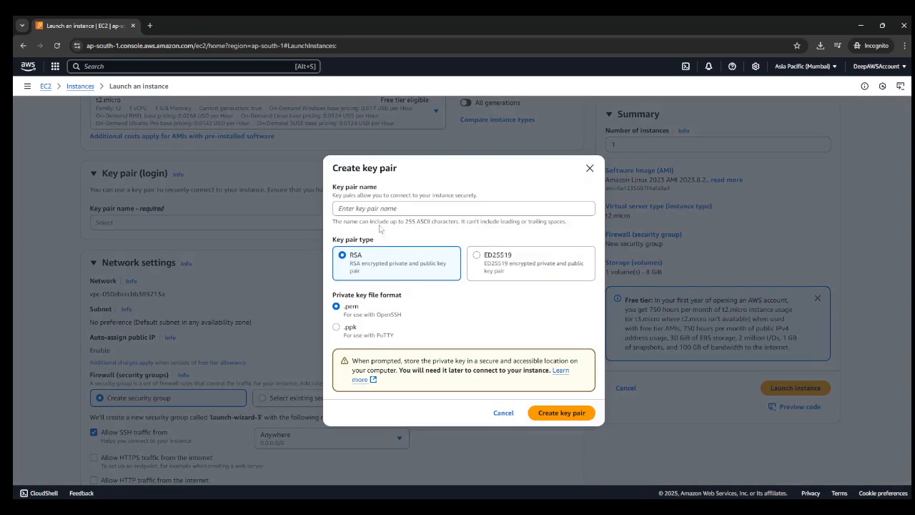
click(356, 206)
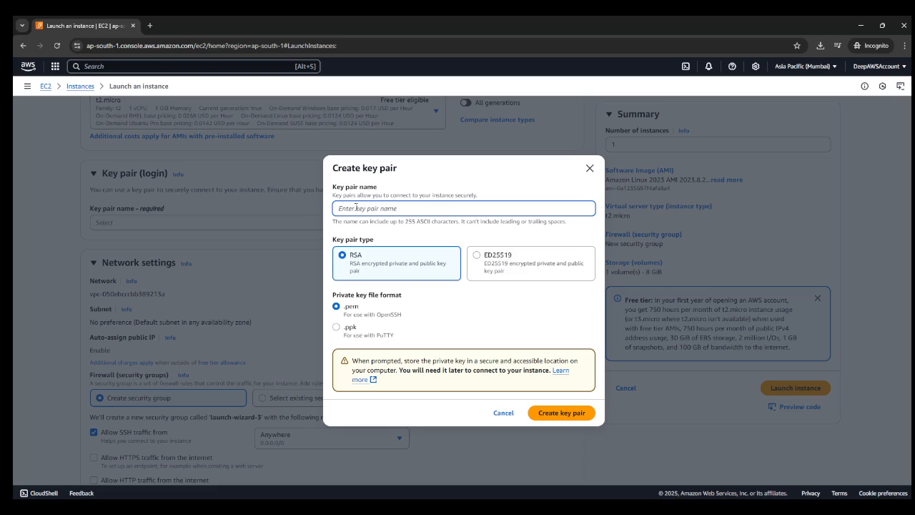
text(product_key_1)
click(558, 419)
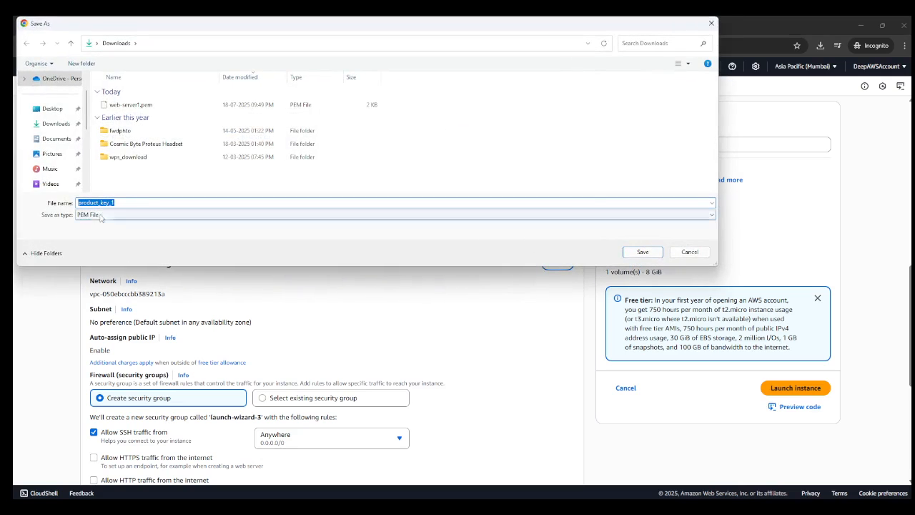
click(643, 251)
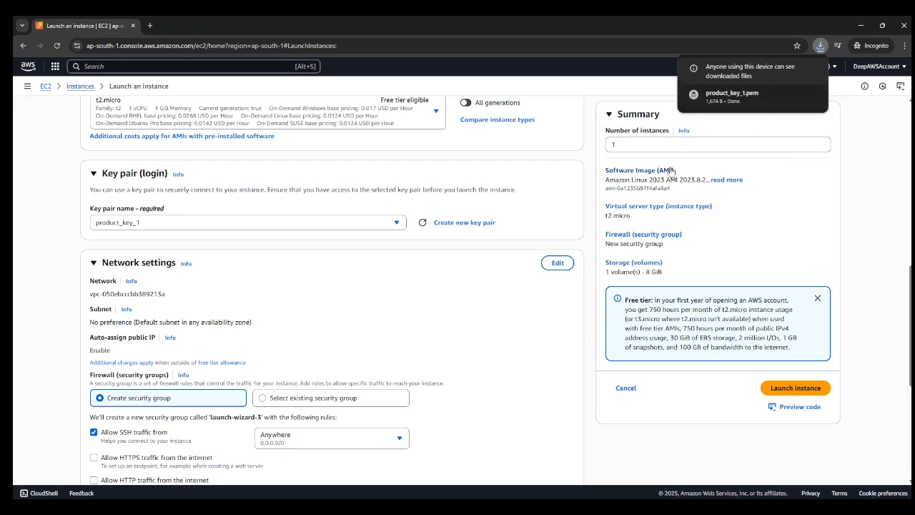
Locate the downloaded product_key_1.pem in its folder and open it in Notepad++.
click(732, 100)
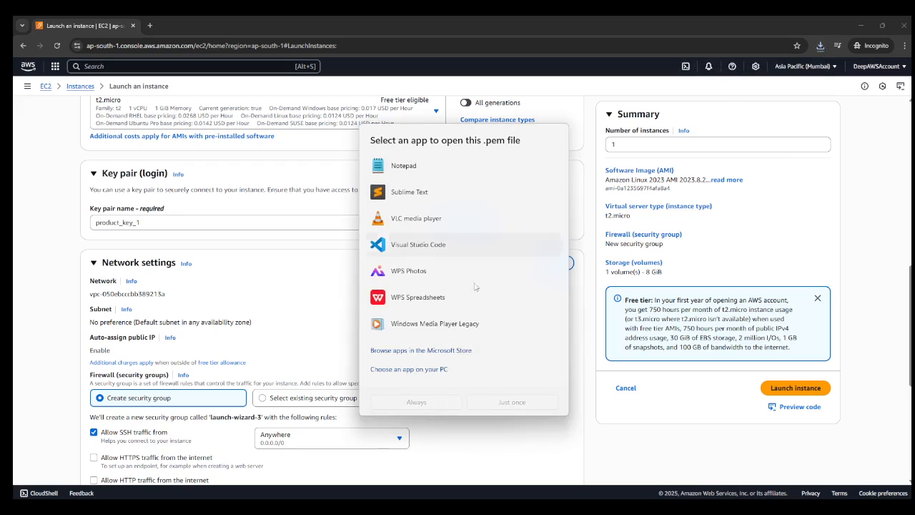
click(819, 45)
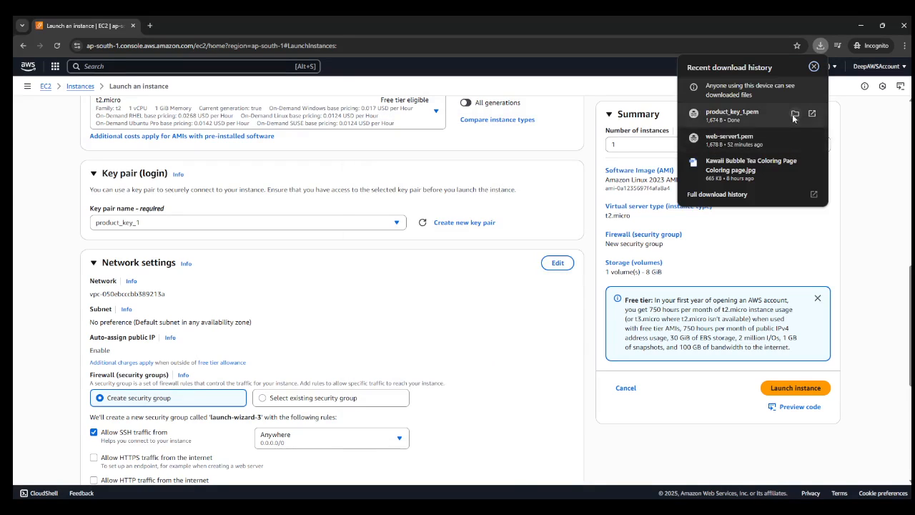
click(794, 113)
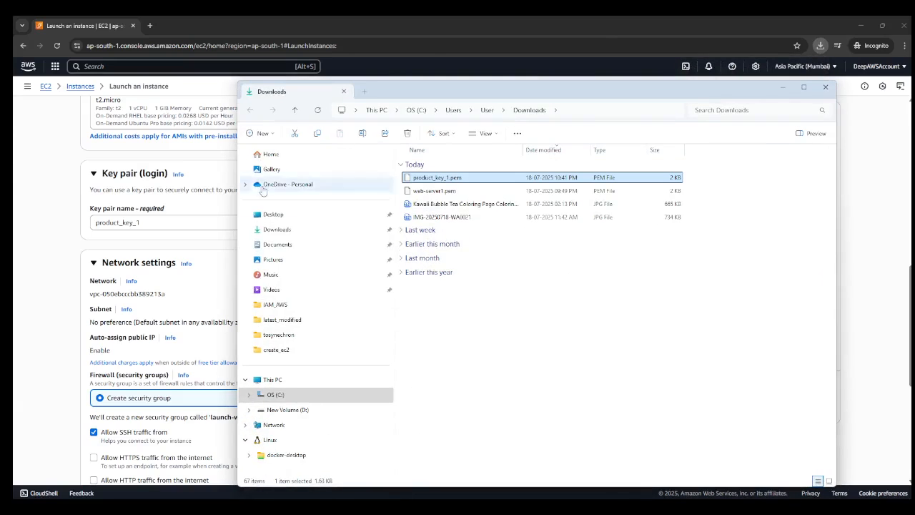
right_click(437, 181)
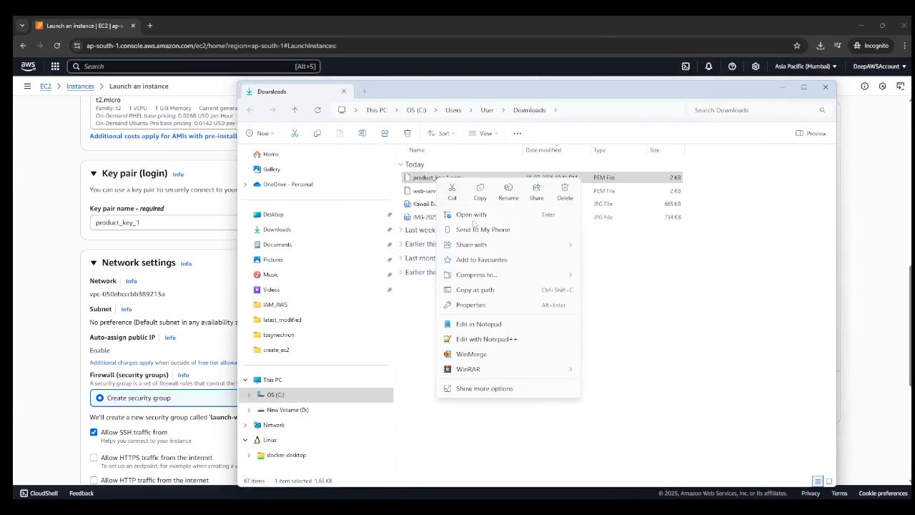
click(481, 340)
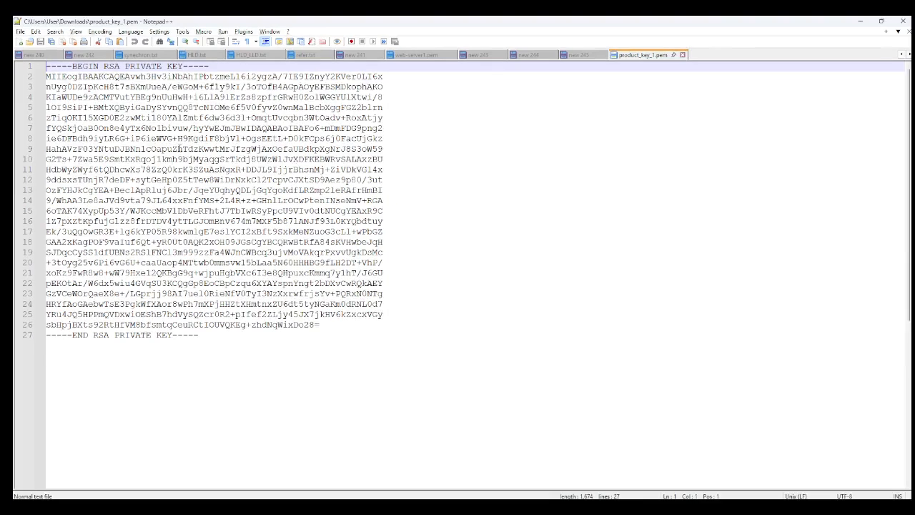
Examine the private key text in the file, and minimise the editor and folder windows to return to the browser.
click(132, 242)
drag(47, 77, 336, 326)
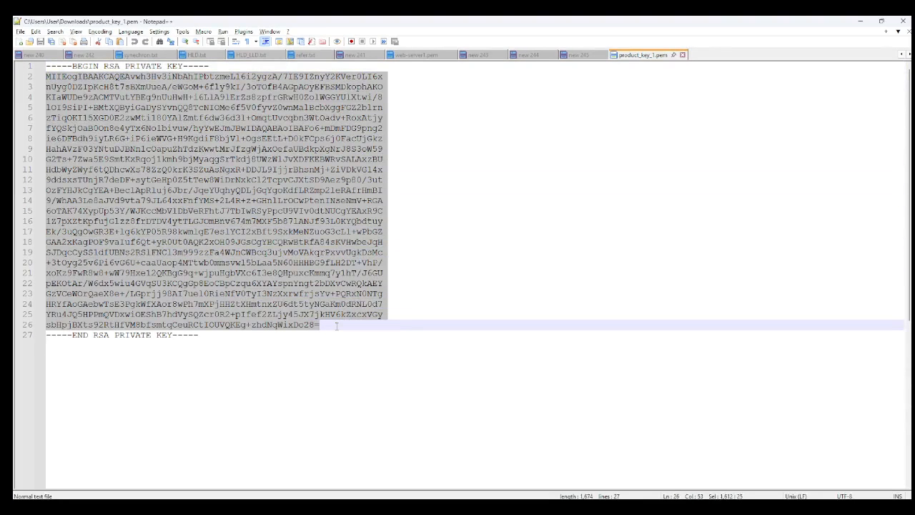
click(109, 129)
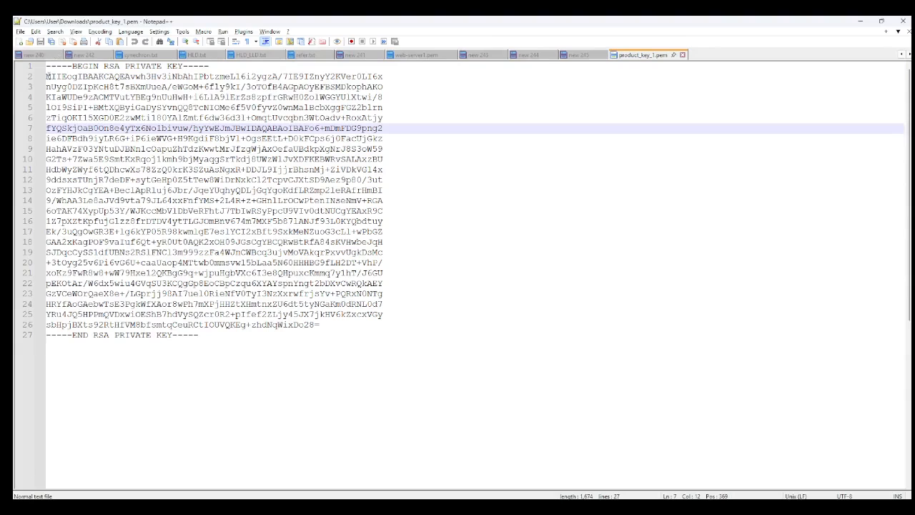
click(46, 76)
click(236, 149)
click(665, 223)
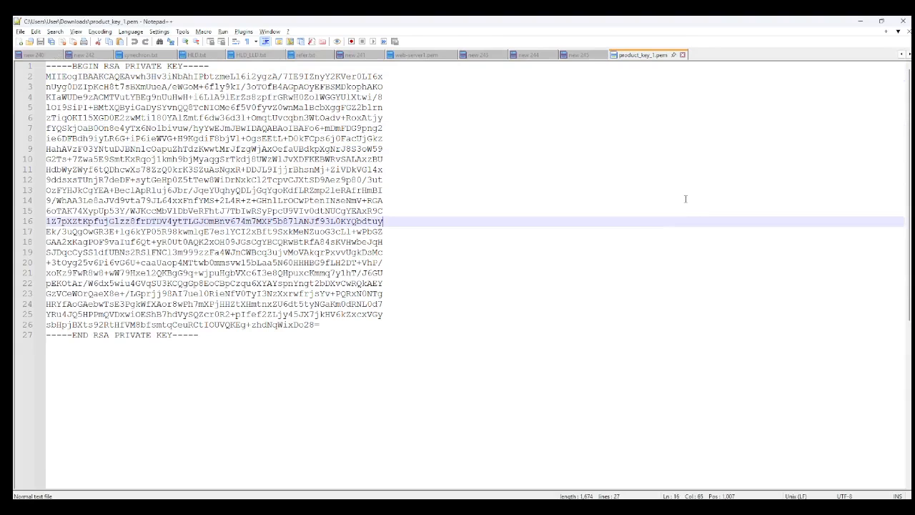
click(860, 24)
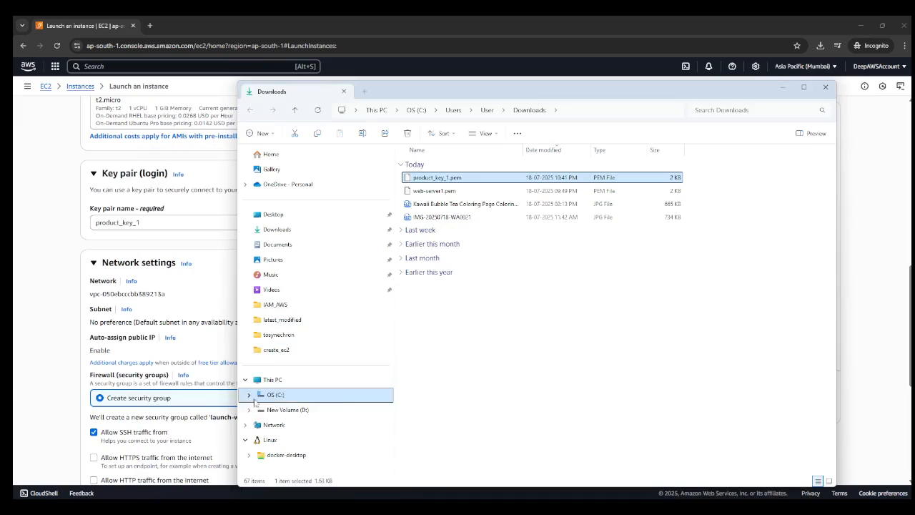
click(782, 91)
Examine the network settings for the instance: VPC, subnet, public IP auto-assignment, and the firewall's security group options.
scroll(274, 308, down, 1)
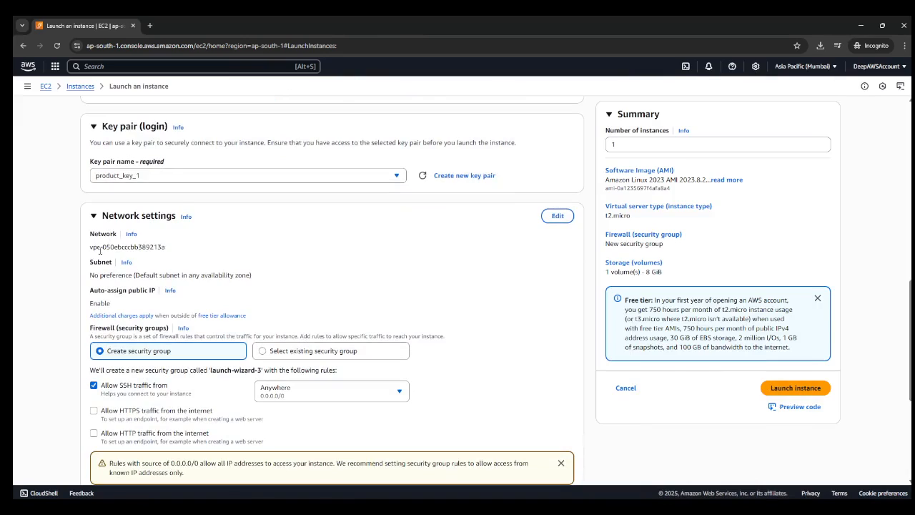
drag(91, 250, 182, 255)
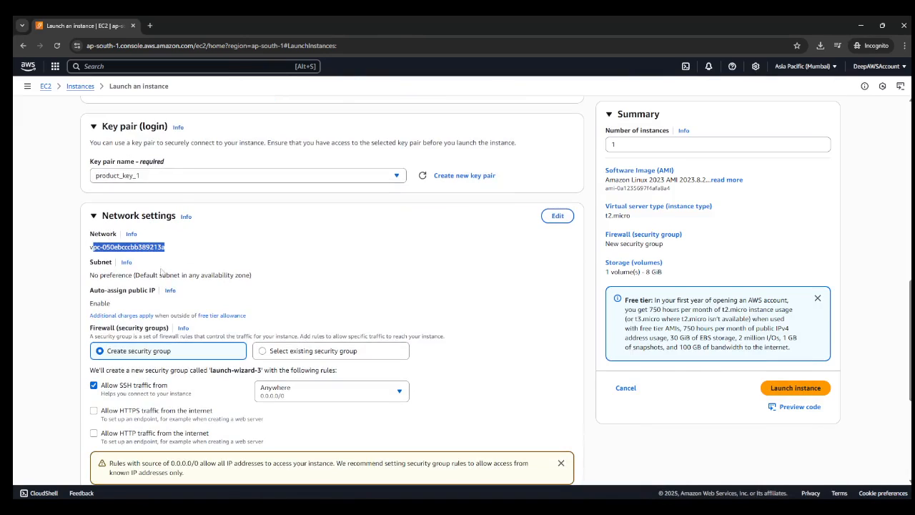
drag(91, 264, 114, 266)
click(349, 256)
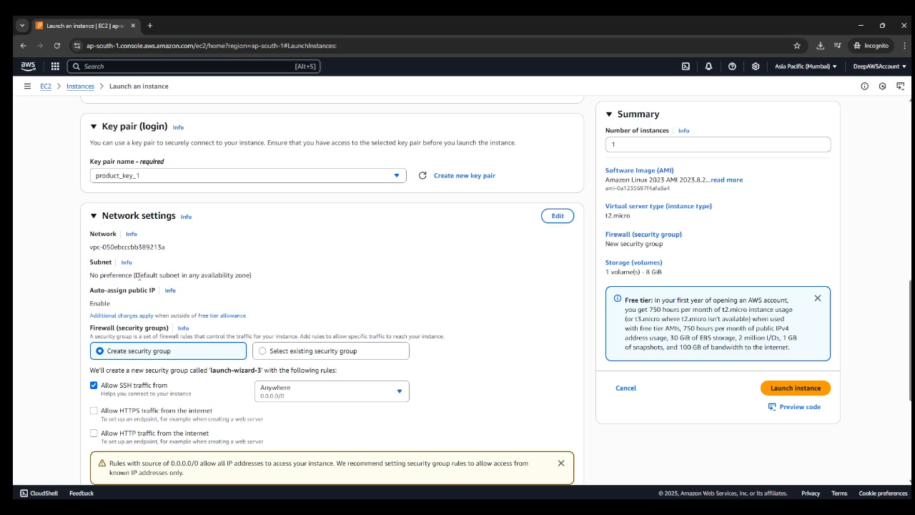
scroll(337, 278, down, 1)
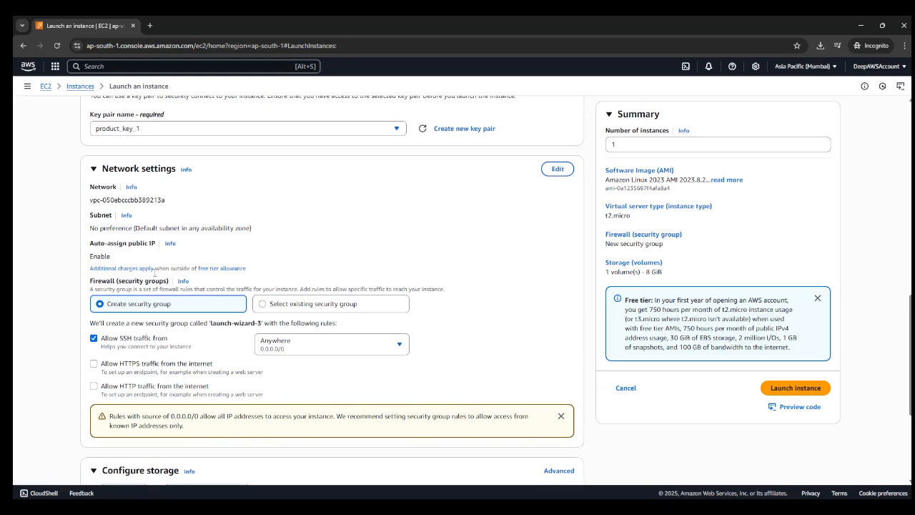
scroll(72, 293, down, 2)
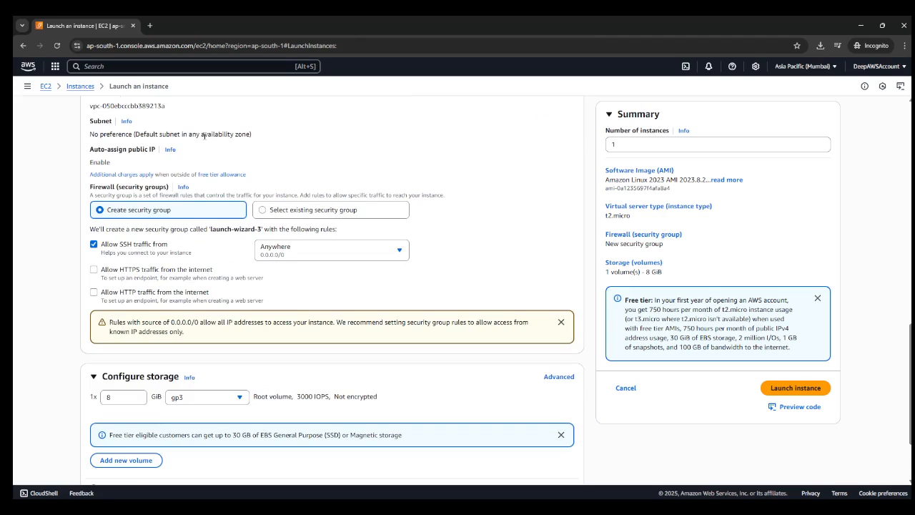
drag(205, 136, 251, 137)
click(301, 140)
scroll(509, 266, down, 1)
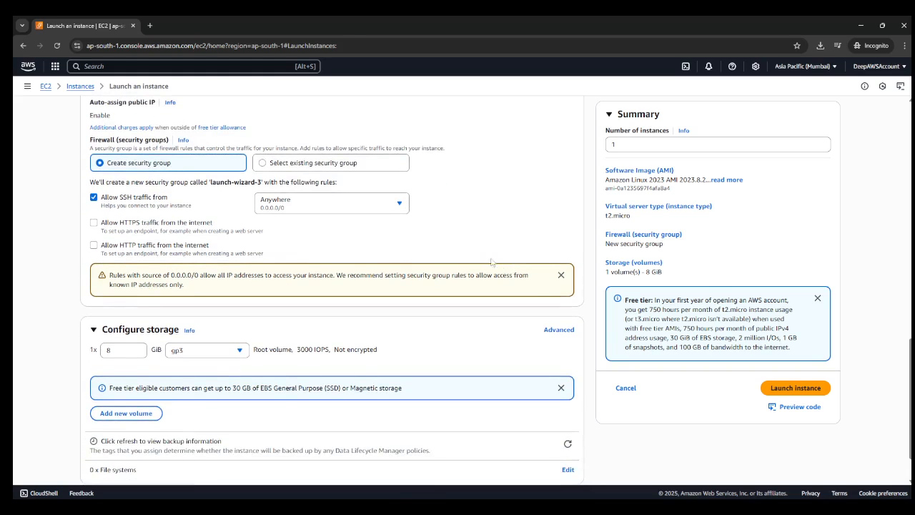
Try My IP as the allowed SSH traffic source, set it back to Anywhere, and read the security group warning.
drag(109, 281, 337, 275)
click(398, 203)
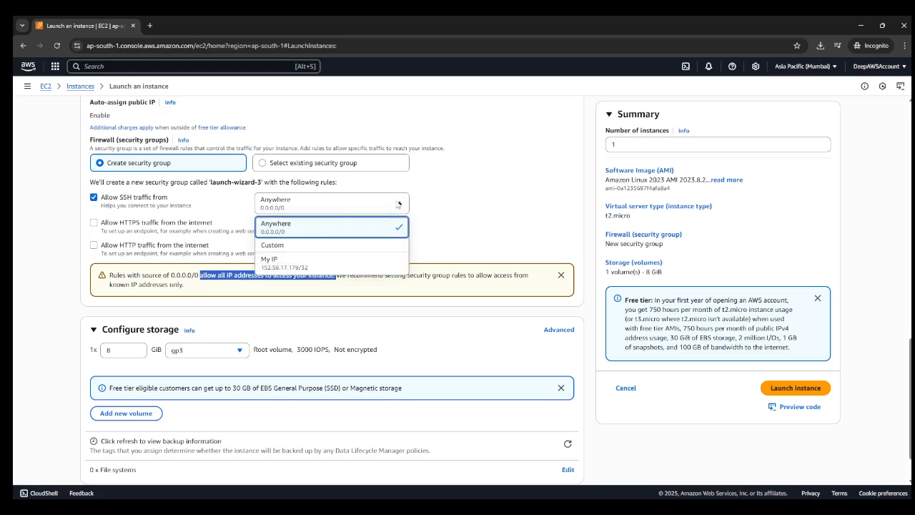
click(300, 264)
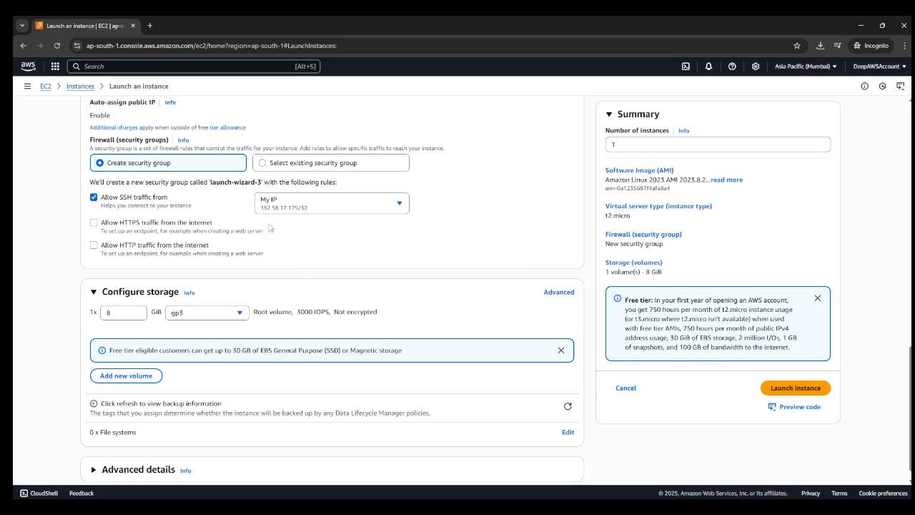
click(400, 206)
click(320, 228)
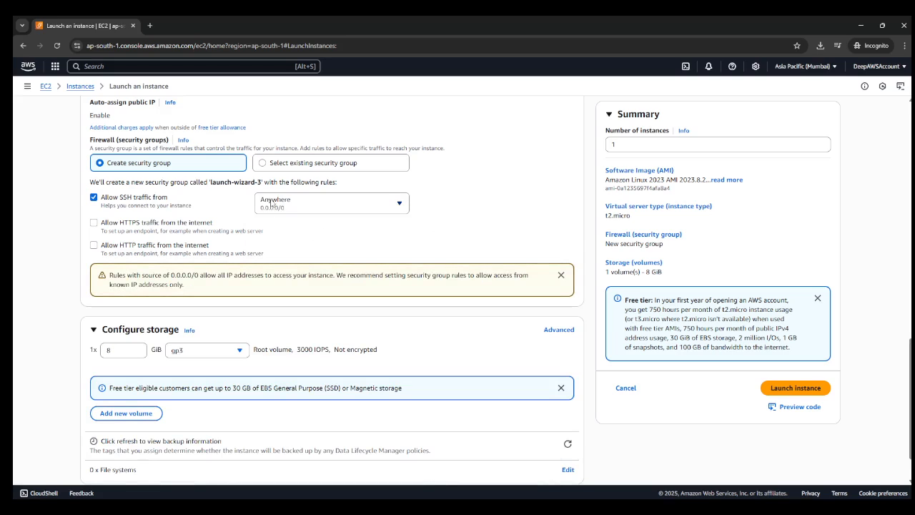
click(405, 206)
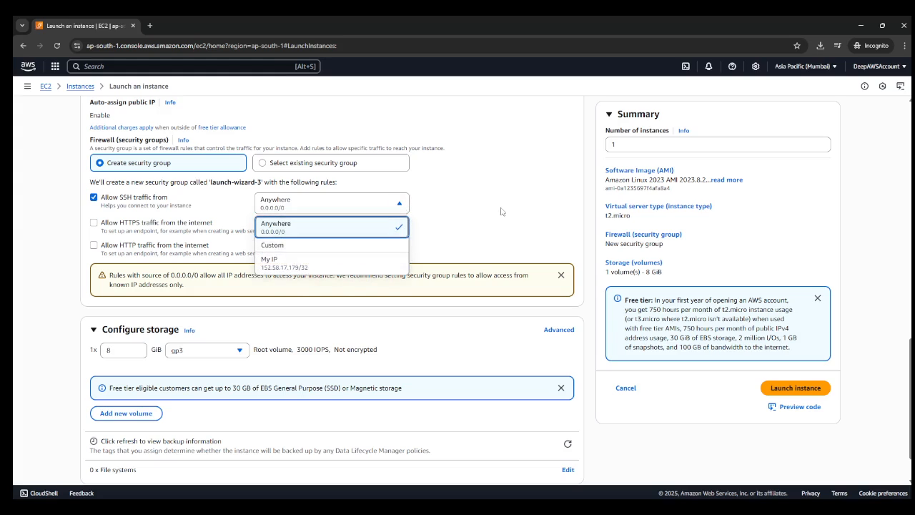
click(460, 270)
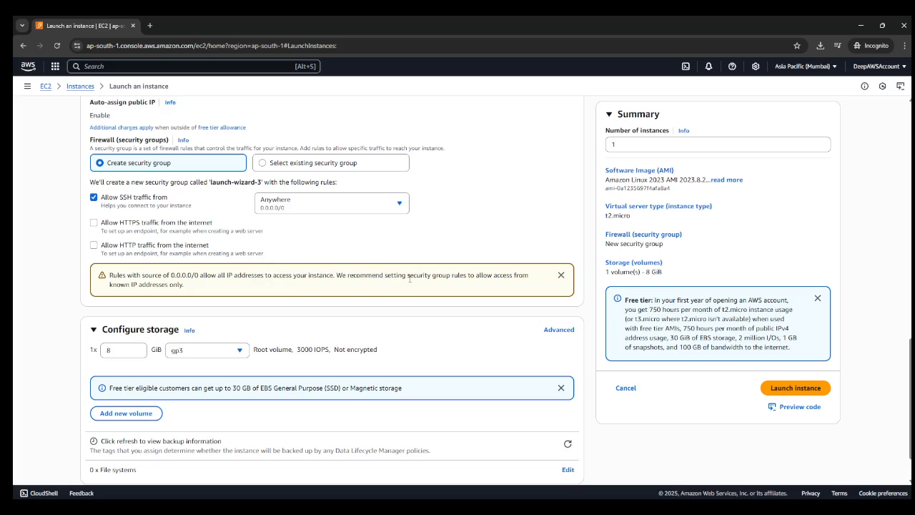
drag(408, 278, 527, 275)
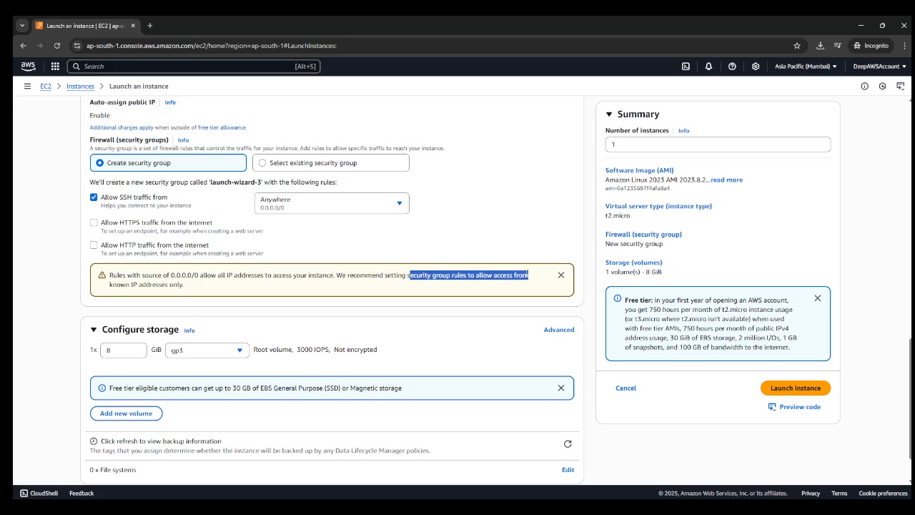
click(482, 213)
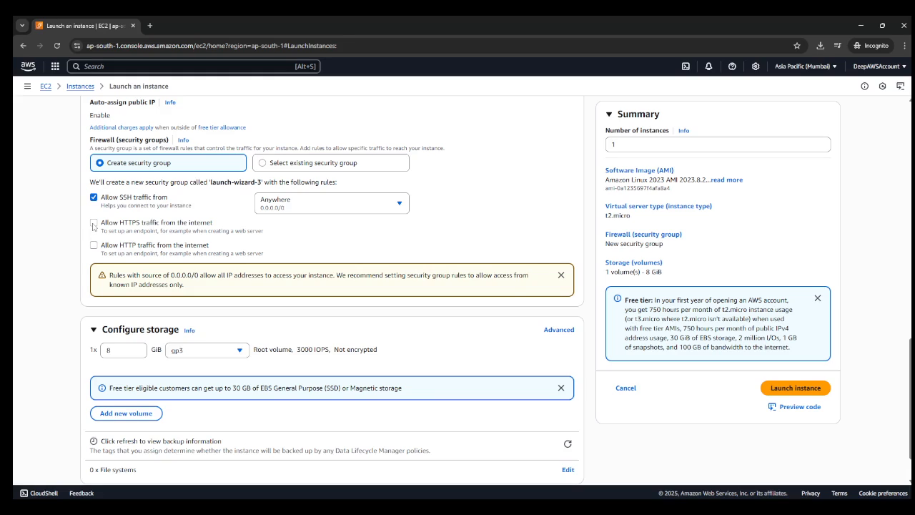
Review the HTTPS and HTTP traffic options and the volume types available for the root volume.
click(93, 245)
click(93, 245)
click(94, 223)
scroll(25, 347, down, 2)
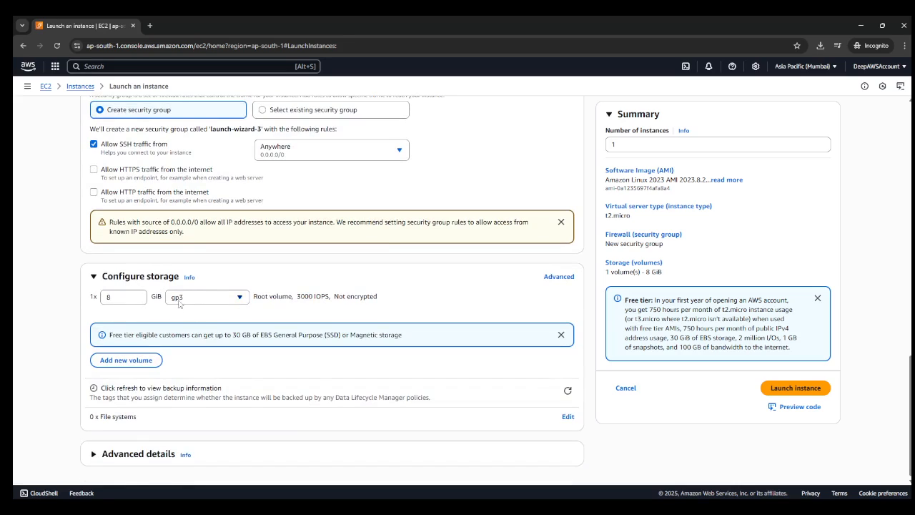
click(240, 296)
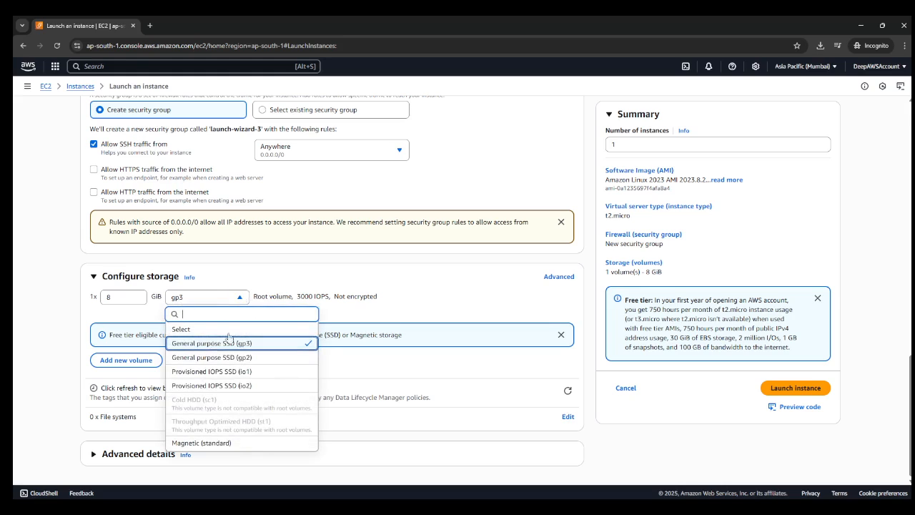
click(358, 275)
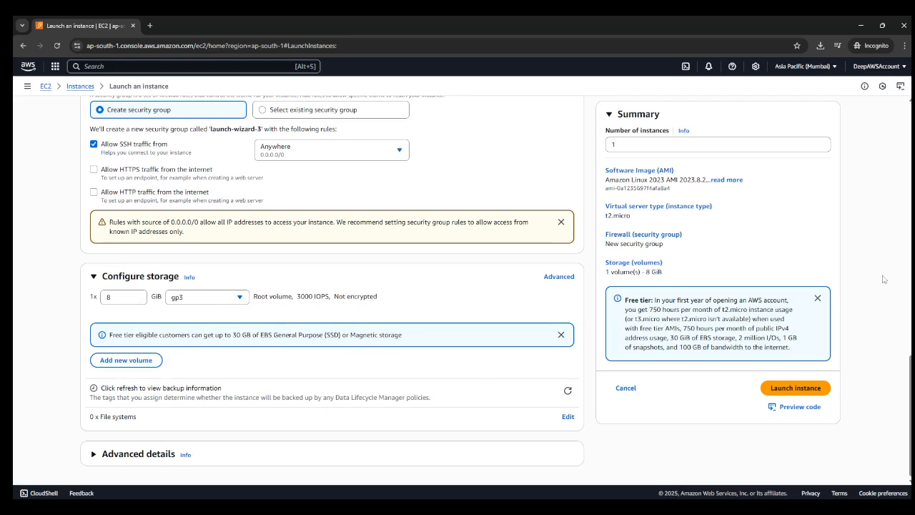
scroll(883, 279, up, 1)
scroll(786, 214, down, 1)
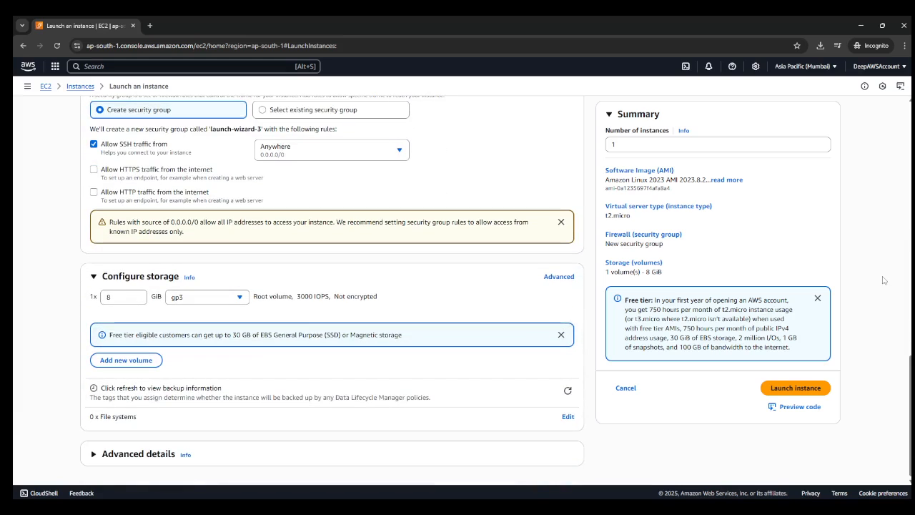
Launch the instance with the number of instances at 1, and open the list of EC2 instances.
click(643, 145)
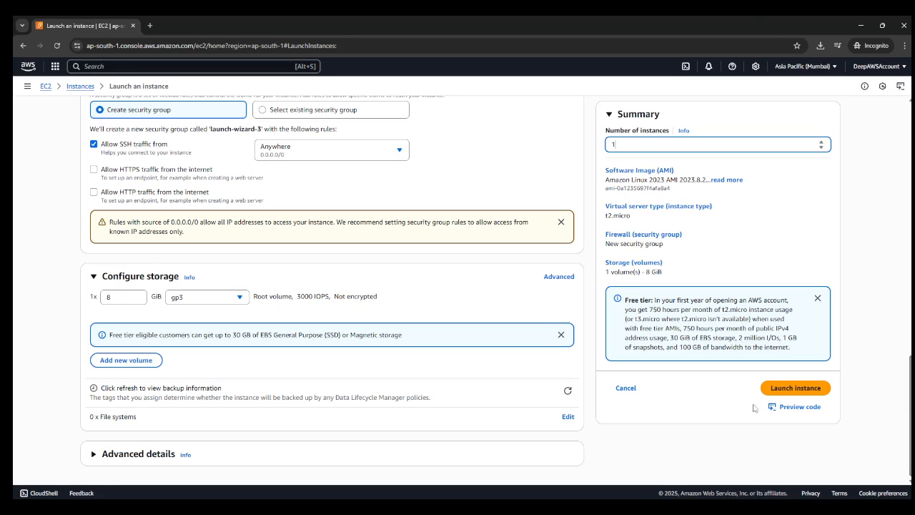
click(800, 393)
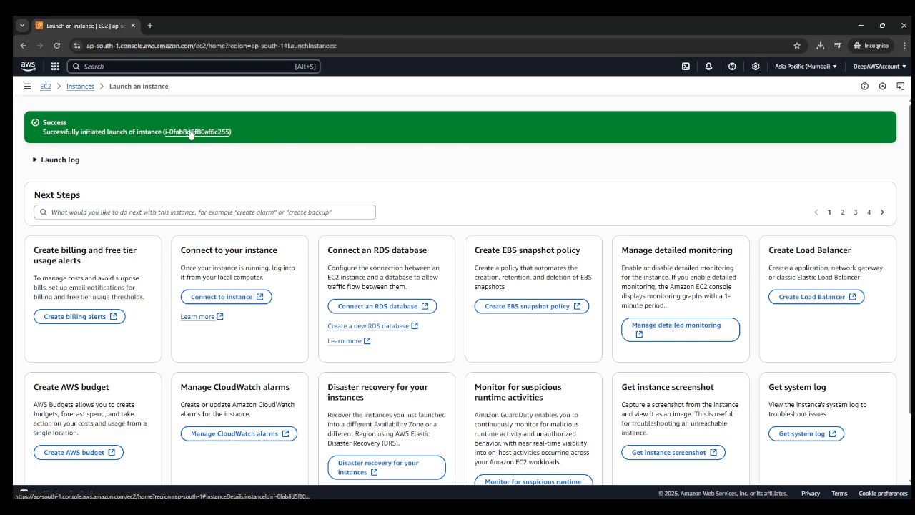
click(80, 87)
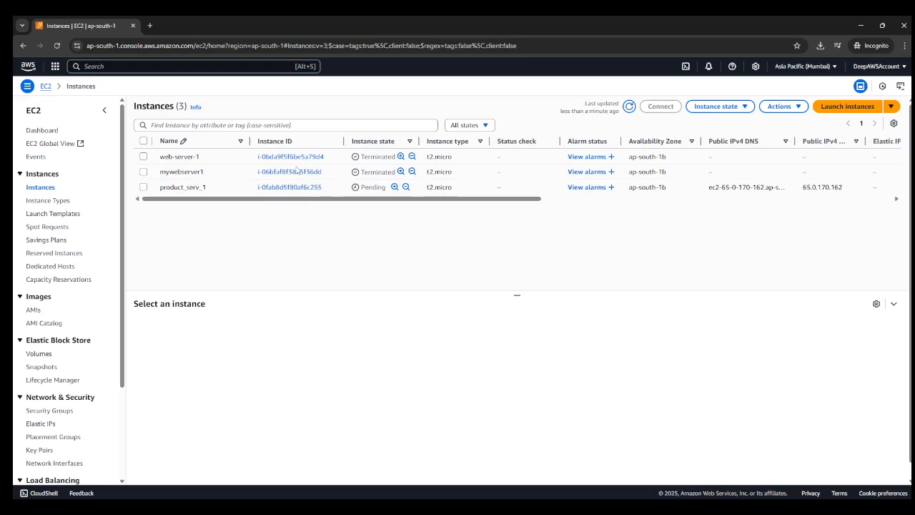
Select only product_serv_1 in the instances list and check its instance state and details.
drag(360, 156, 398, 175)
click(397, 175)
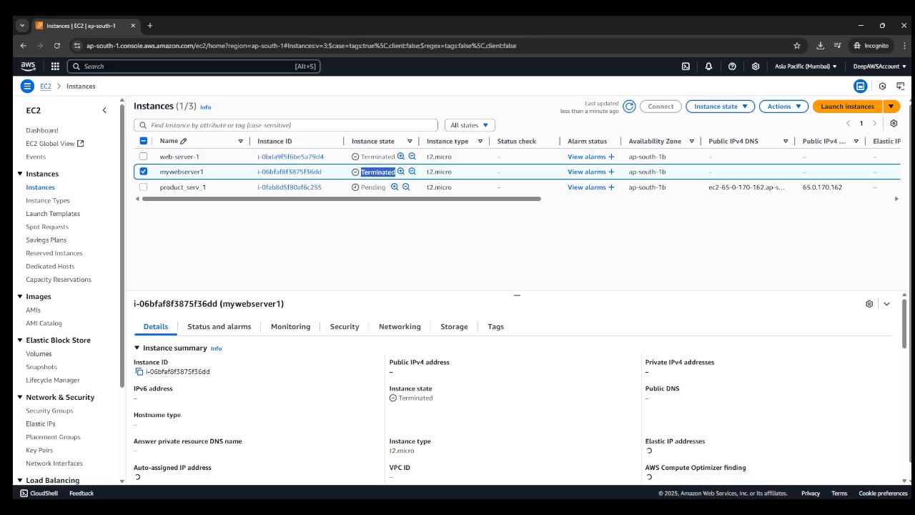
click(143, 186)
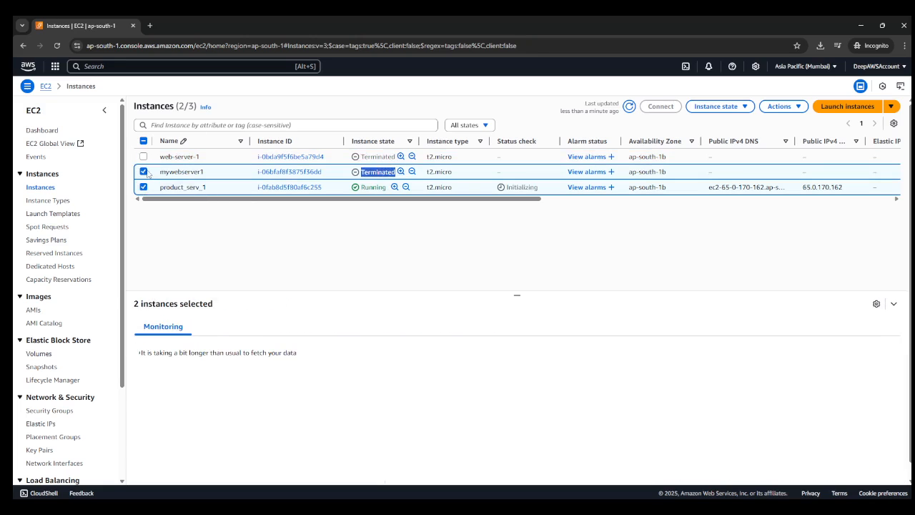
click(163, 188)
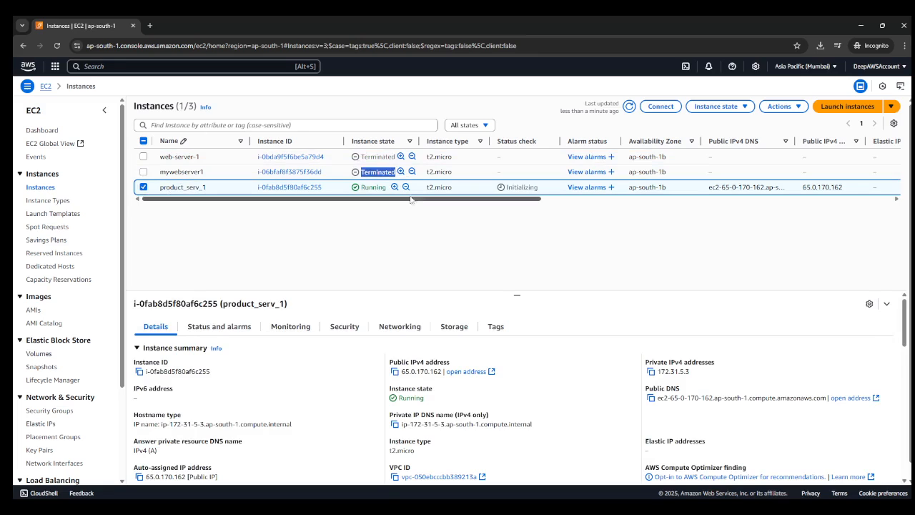
click(394, 213)
drag(444, 204, 414, 207)
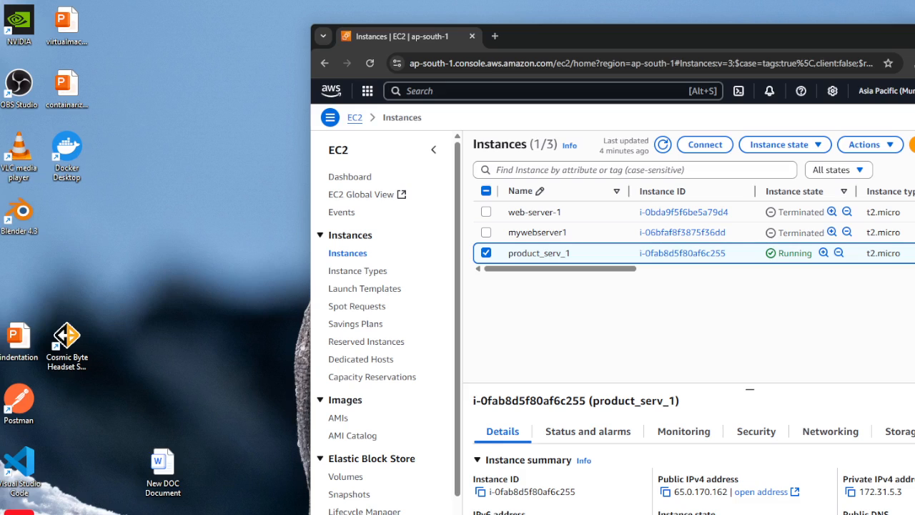
Open Git Bash and place its window over the EC2 instances page.
key(super)
text(git)
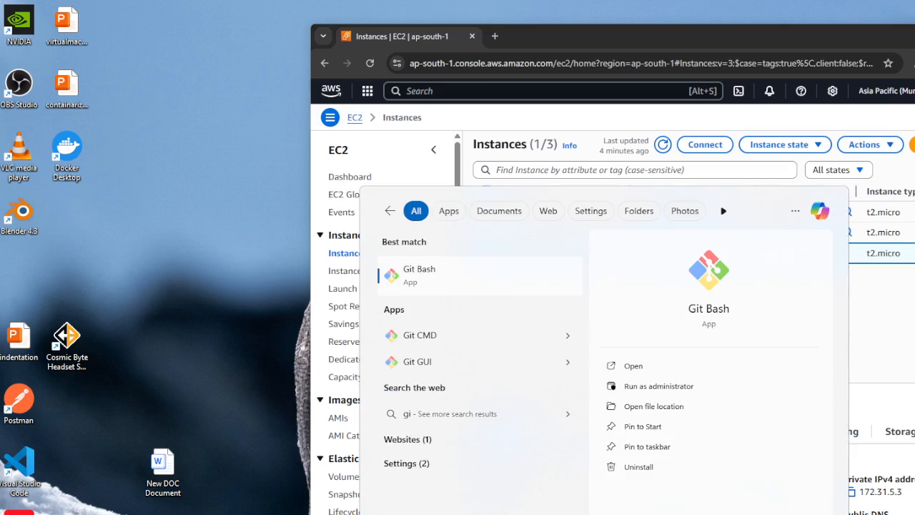
click(438, 274)
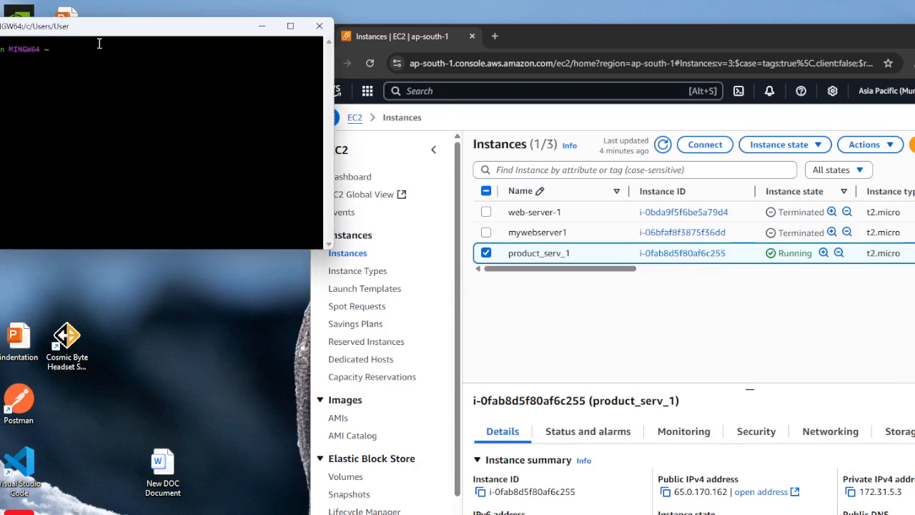
drag(121, 30, 619, 207)
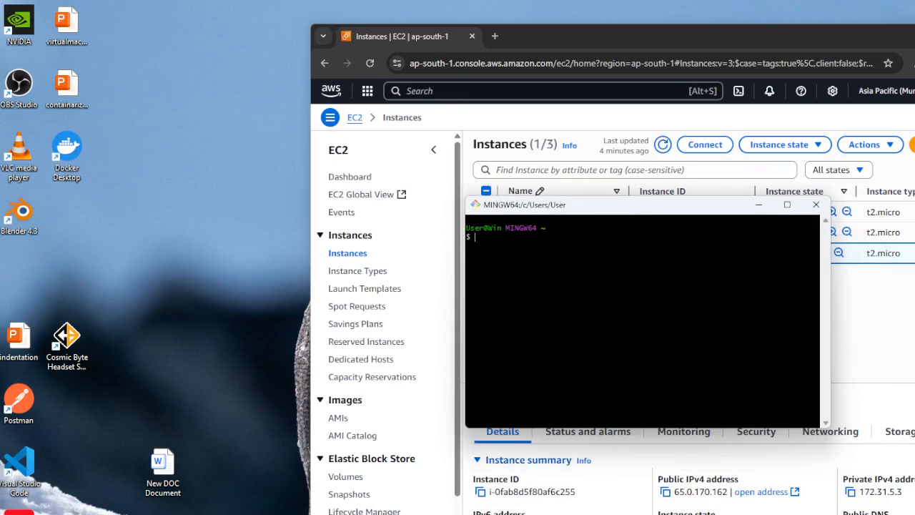
Switch to the Downloads folder in File Explorer, copy its path C:\Users\User\Downloads, and return to Git Bash.
key(super)
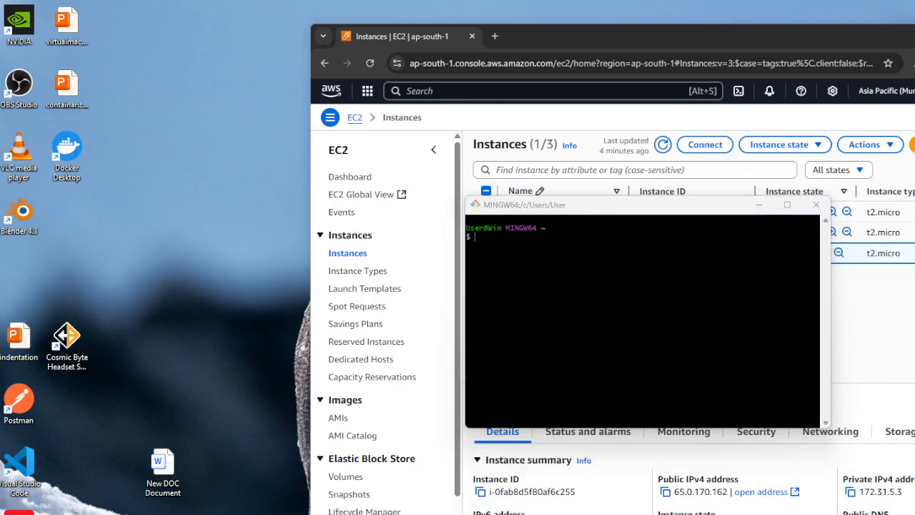
key(alt+Tab)
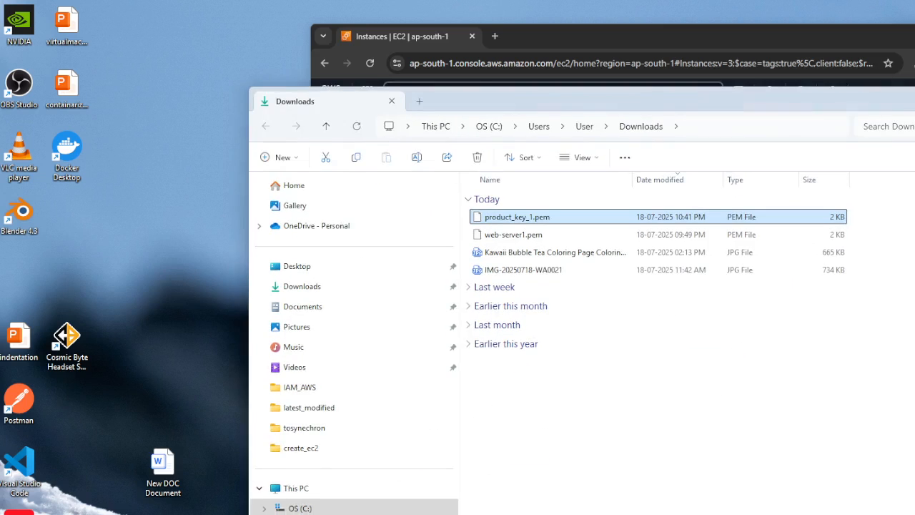
click(723, 128)
key(ctrl+c)
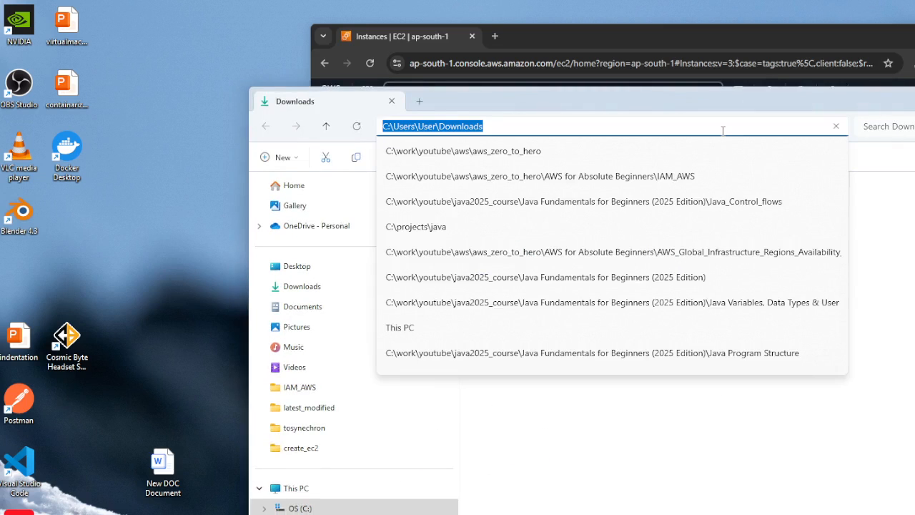
key(Escape)
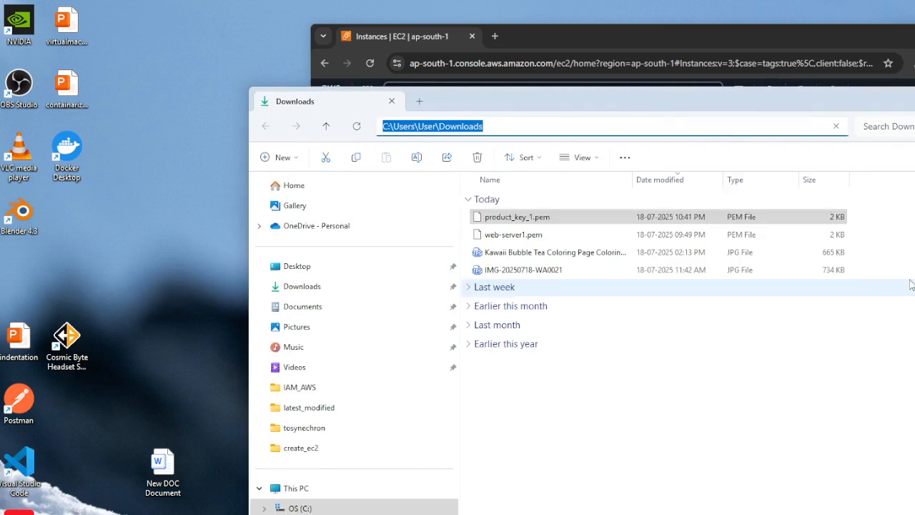
key(alt+F4)
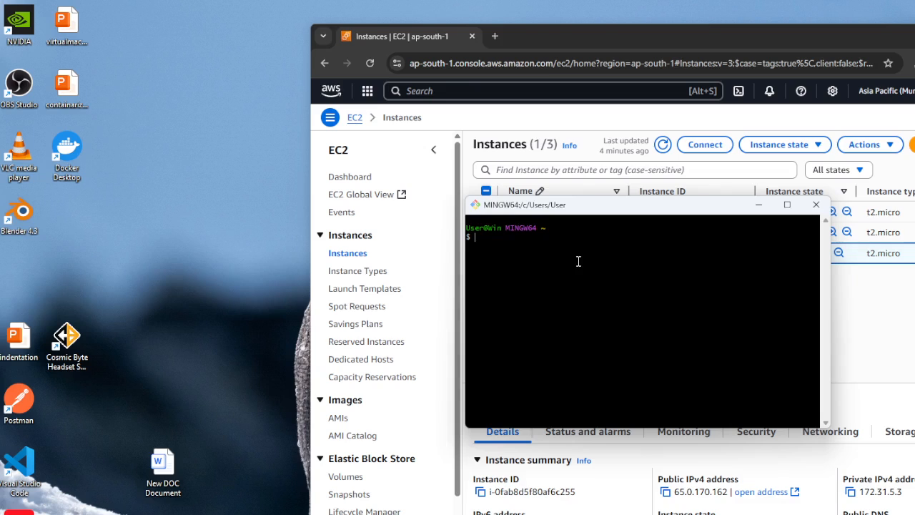
Begin a chmod 400 command with the quoted folder path "C:\Users\User\Downloads\.
text(chmod 400 ")
right_click(564, 252)
click(593, 296)
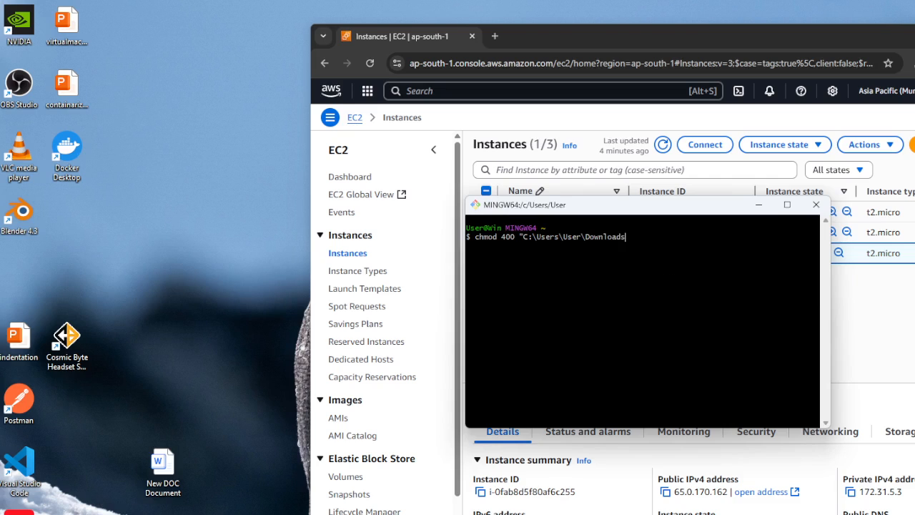
text("C:\)
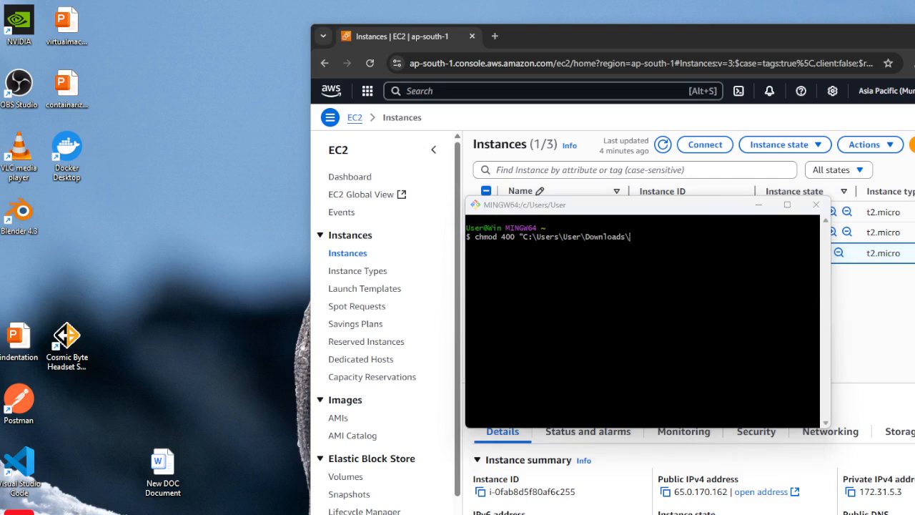
Switch to the Downloads folder, copy the file name product_key_1, and return to Git Bash.
key(alt+Tab)
click(531, 218)
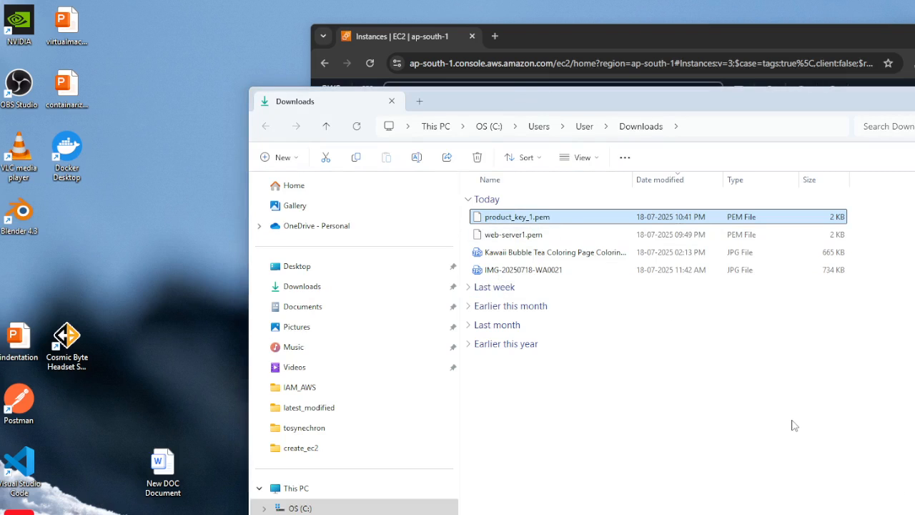
key(F2)
key(ctrl+c)
key(Escape)
key(alt+Tab)
Complete the path with the copied name and .pem", and run chmod 400 on product_key_1.pem.
right_click(659, 271)
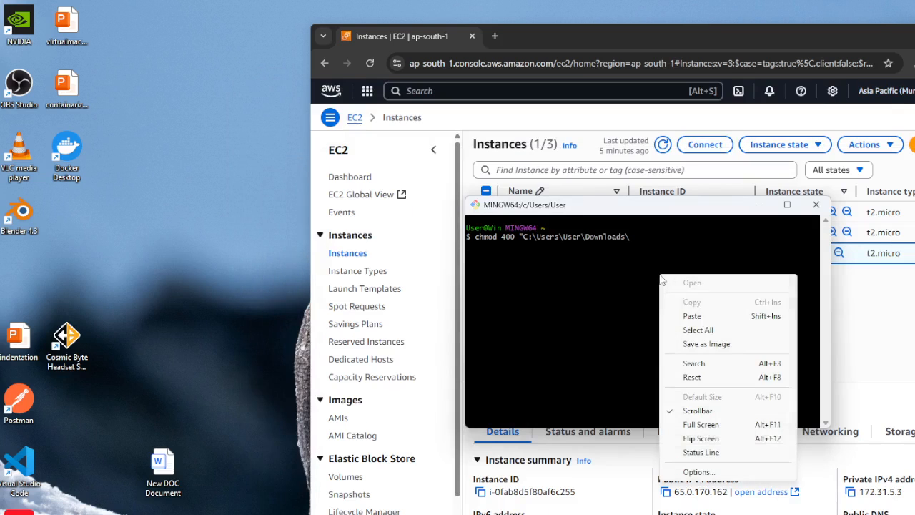
click(691, 300)
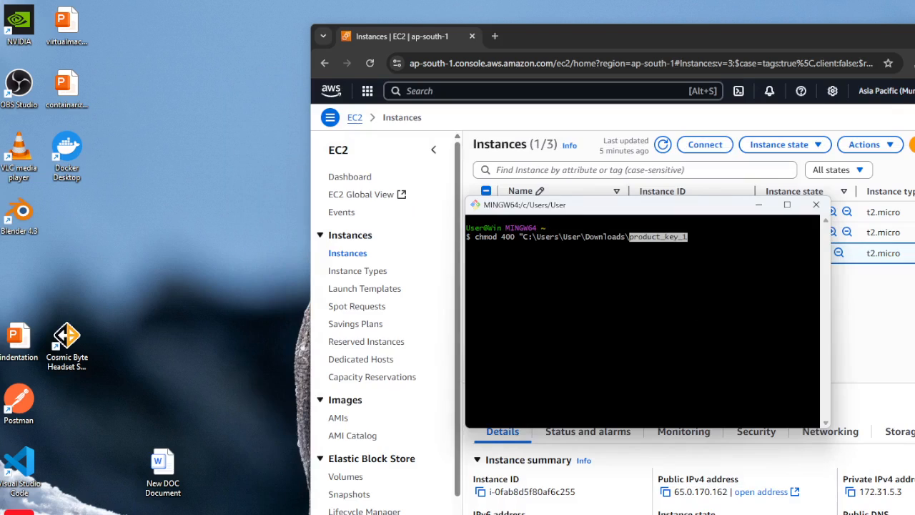
key(Right)
text(.pem")
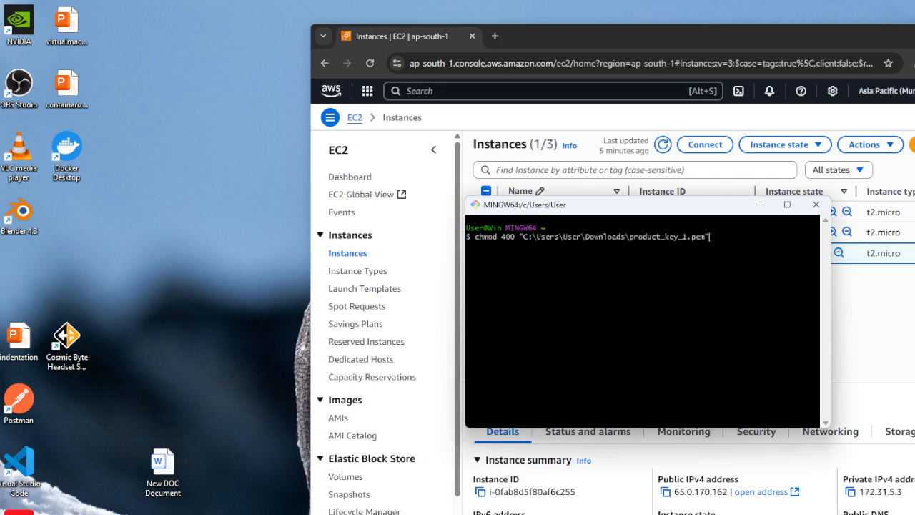
key(Return)
text(ssh -i)
key(BackSpace)
key(BackSpace)
key(BackSpace)
key(BackSpace)
key(BackSpace)
key(BackSpace)
key(BackSpace)
Recall the chmod command and replace chmod 400 with ssh -i in front of the quoted key path.
key(Up)
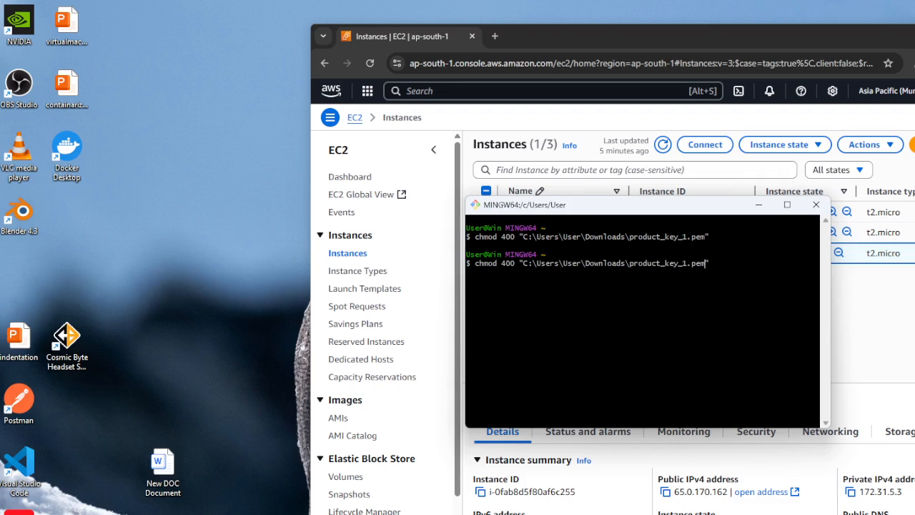
key(Left)
key(Left)
key(Left)
key(Left)
key(Left)
key(Left)
key(Left)
key(Left)
key(Left)
key(Left)
key(Left)
key(Left)
key(Left)
key(Left)
key(Left)
key(Left)
key(Left)
key(Left)
key(Left)
key(Left)
key(BackSpace)
key(BackSpace)
key(BackSpace)
key(BackSpace)
key(BackSpace)
key(BackSpace)
key(BackSpace)
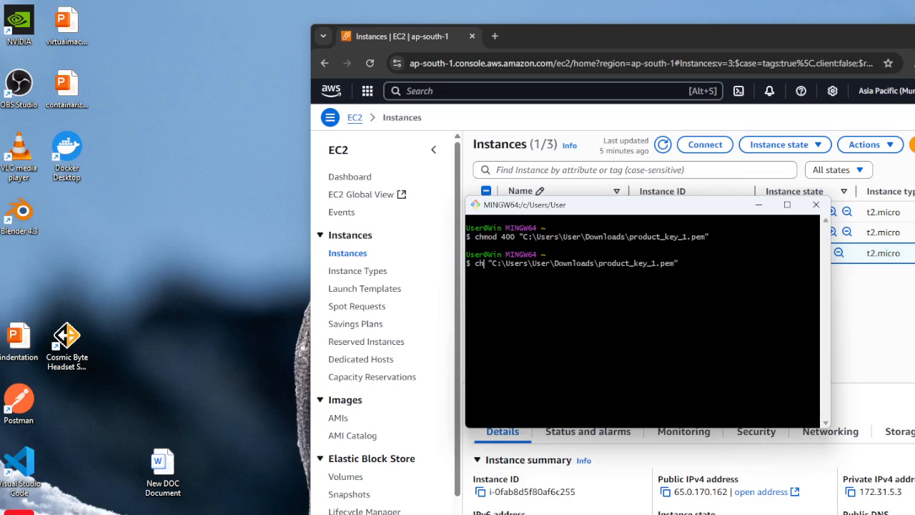
key(BackSpace)
key(BackSpace)
text(ssh )
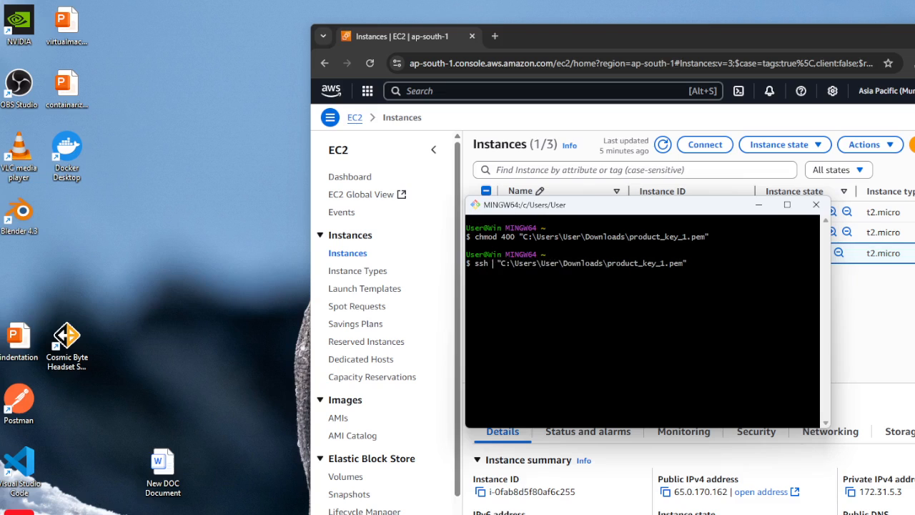
text(-i)
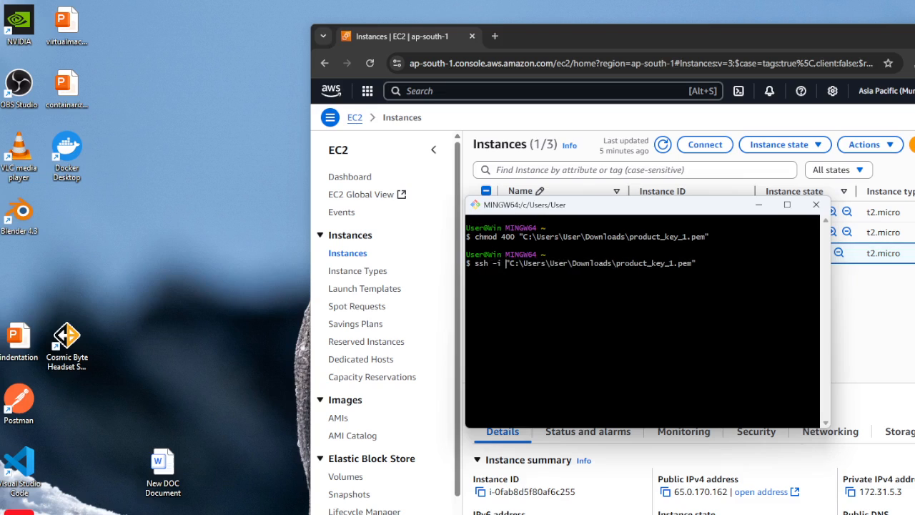
Look through product_serv_1's details in the EC2 console, and append ec2-user@ after the key path in the ssh command.
key(Right)
key(Right)
key(Right)
key(Right)
key(Right)
key(Right)
key(Right)
key(Right)
key(Right)
key(Right)
key(Right)
key(Right)
key(Right)
key(Right)
key(Right)
key(Right)
key(Right)
key(Right)
key(Right)
key(Right)
click(809, 32)
drag(809, 32, 678, 50)
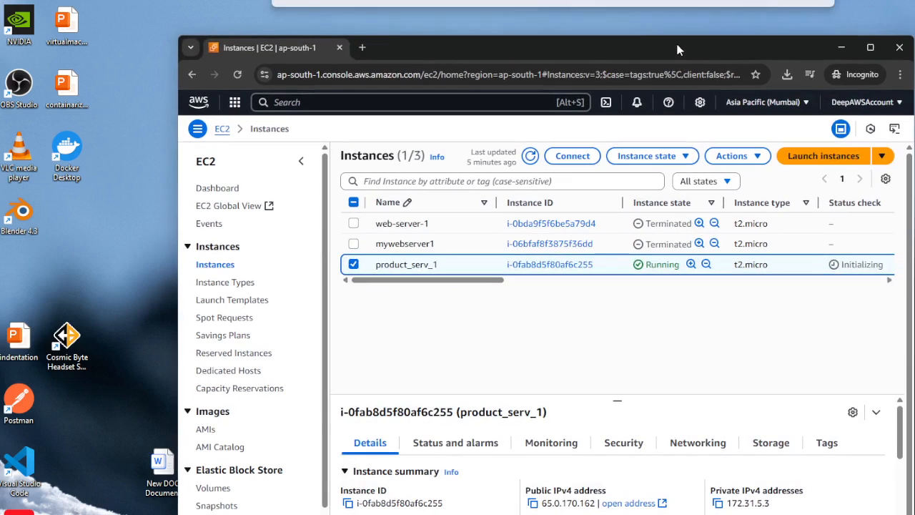
scroll(438, 492, down, 3)
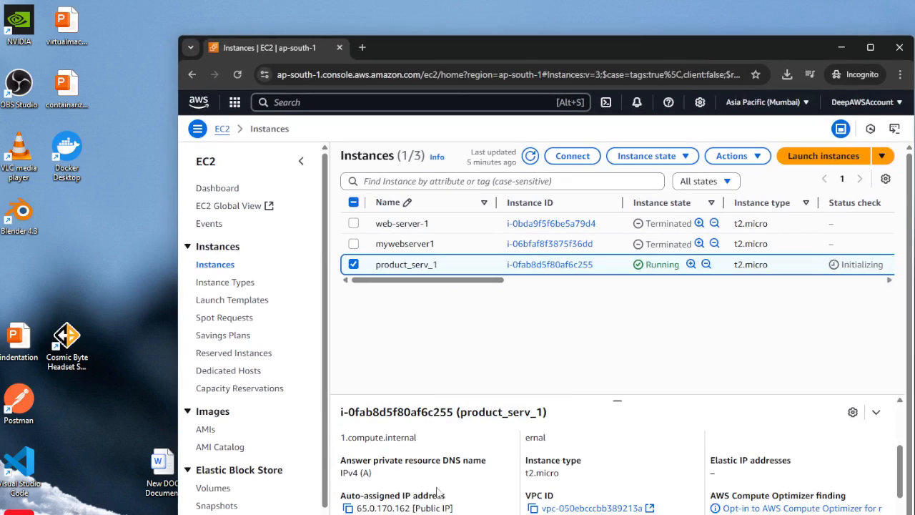
scroll(614, 472, down, 3)
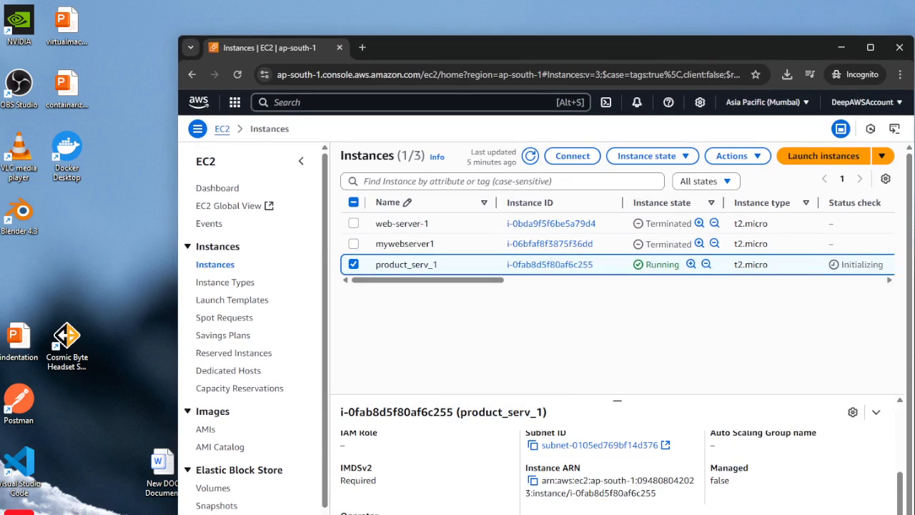
scroll(615, 472, down, 3)
scroll(615, 471, up, 6)
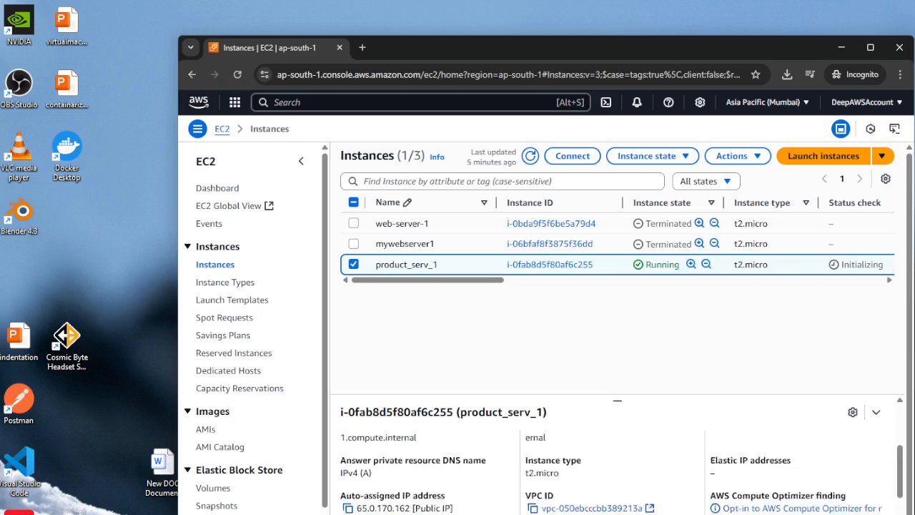
key(alt+Tab)
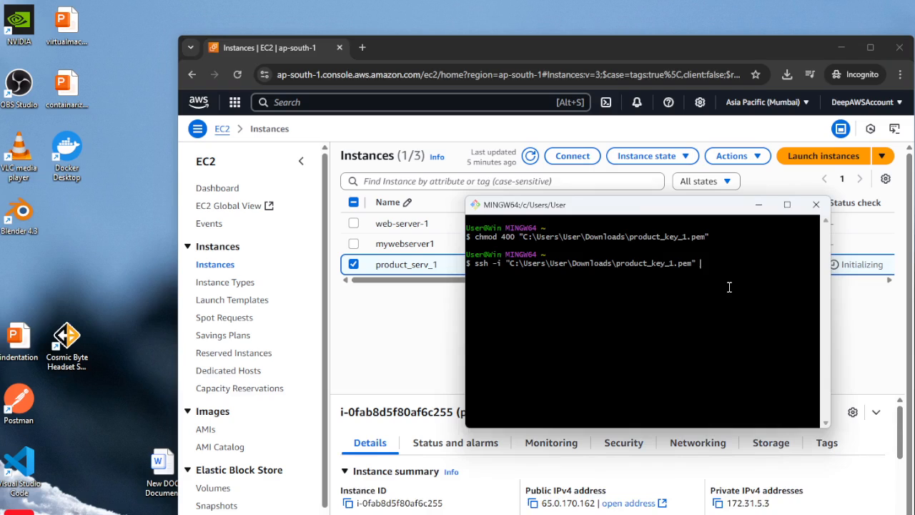
text(ec2-user@)
Copy product_serv_1's private IPv4 address, append 172.31.5.3 to the ssh command, and try to connect.
click(718, 503)
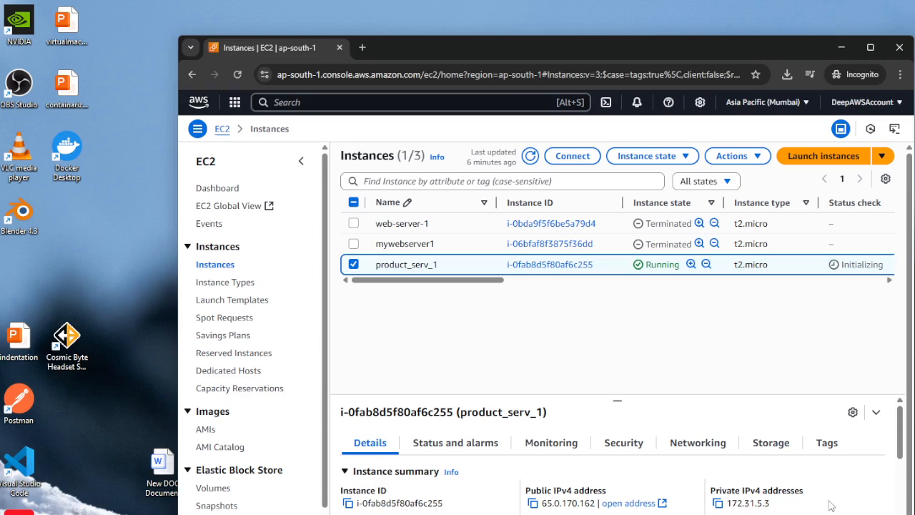
click(718, 504)
key(alt+Tab)
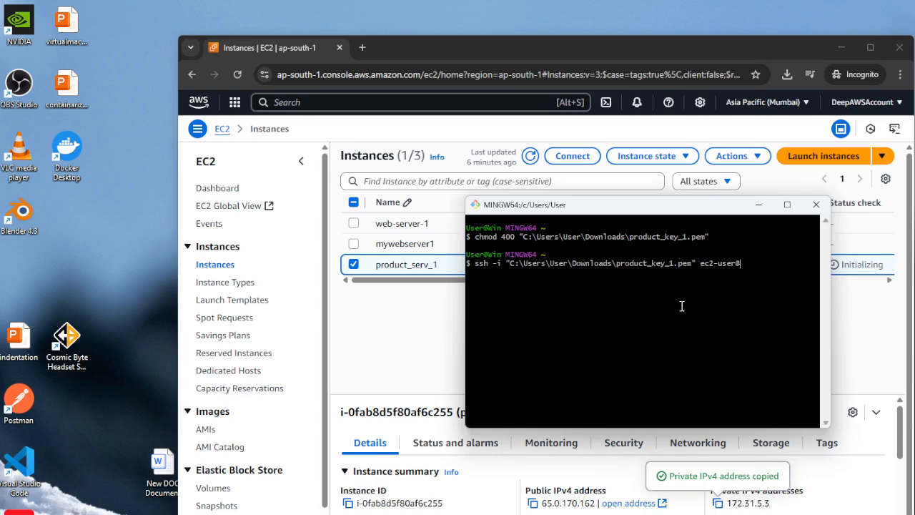
right_click(755, 262)
click(789, 304)
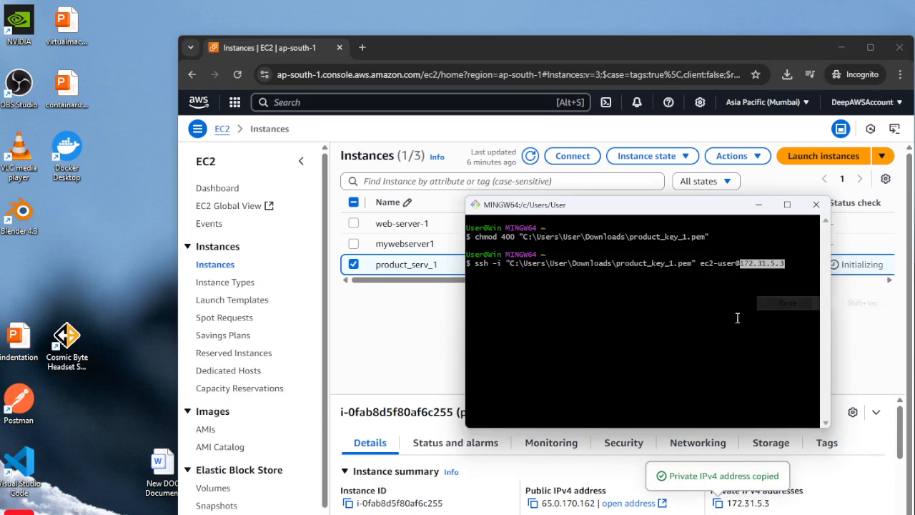
key(Return)
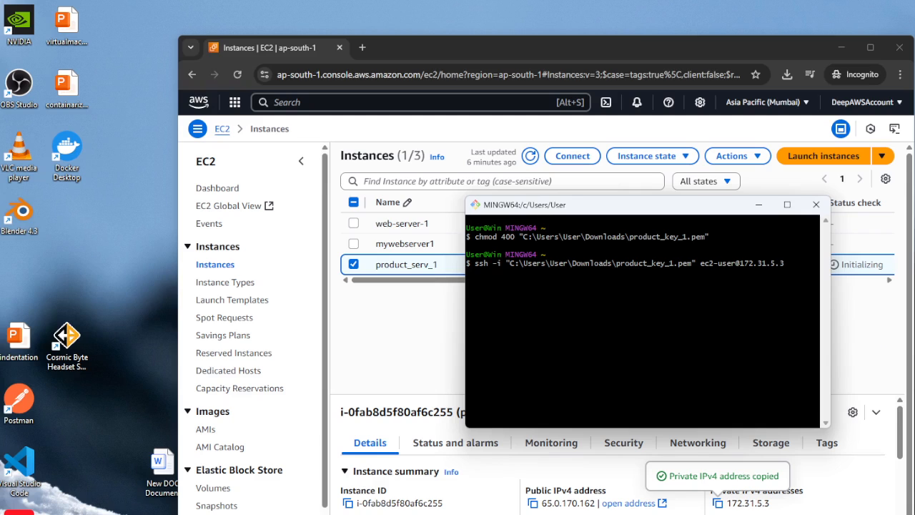
Recall the ssh command, change the key path to C:/Users/User/Downloads/product_key_1.pem with forward slashes, and run it in a widened terminal window.
drag(689, 210, 585, 202)
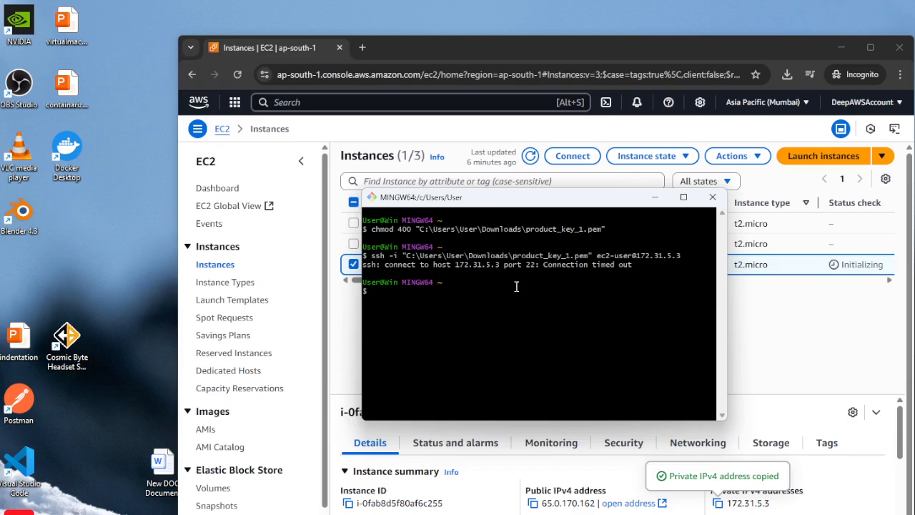
key(Up)
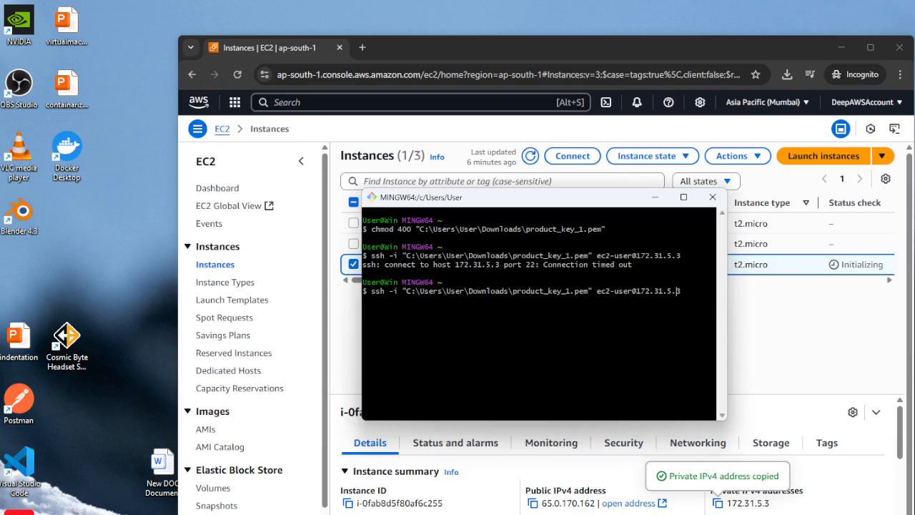
key(Left)
key(Left)
key(Left)
key(Left)
key(Left)
key(Left)
key(Left)
key(Left)
key(Left)
key(Left)
key(Left)
key(Left)
key(Left)
key(Left)
key(Left)
key(Left)
key(Left)
key(Left)
key(Left)
key(Left)
key(BackSpace)
text(/)
key(Left)
key(Left)
key(Left)
key(Left)
key(Left)
key(Left)
key(BackSpace)
text(/)
key(BackSpace)
text(/)
key(Left)
key(Left)
key(Left)
key(Left)
key(Left)
key(Left)
key(BackSpace)
text(/)
drag(726, 280, 839, 281)
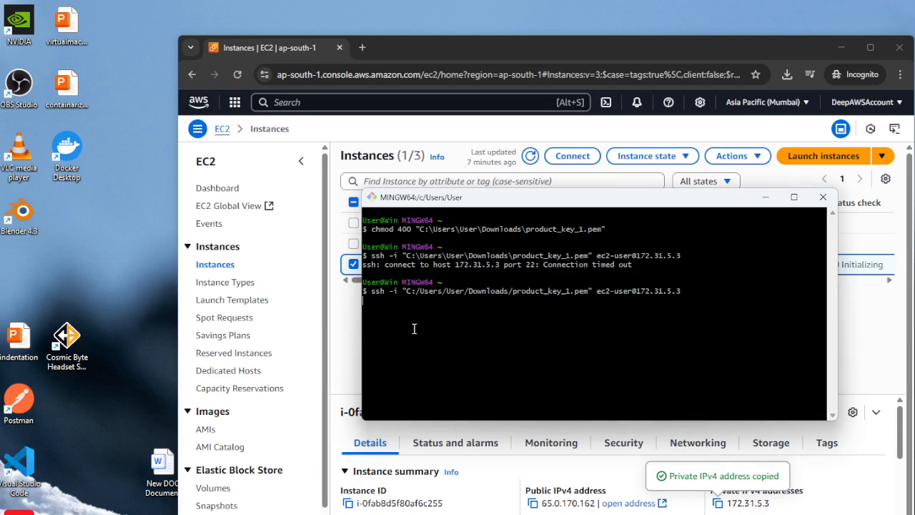
key(Return)
Copy product_serv_1's public IPv4 address from the instance summary in the EC2 console, and return to Git Bash.
click(848, 511)
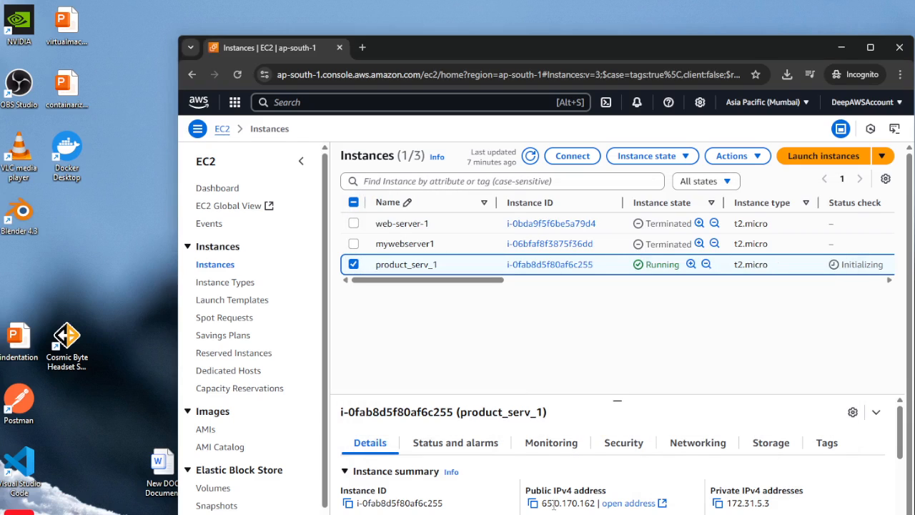
key(alt+Tab)
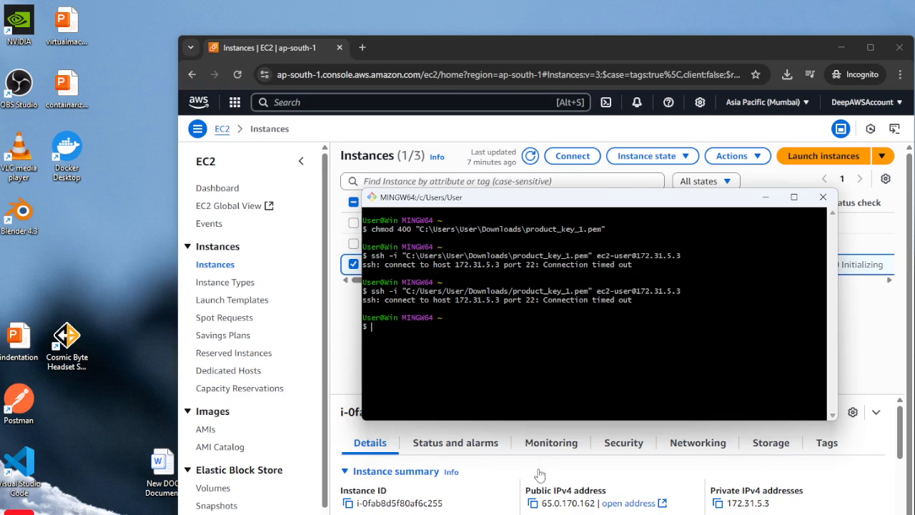
click(614, 476)
scroll(583, 491, down, 5)
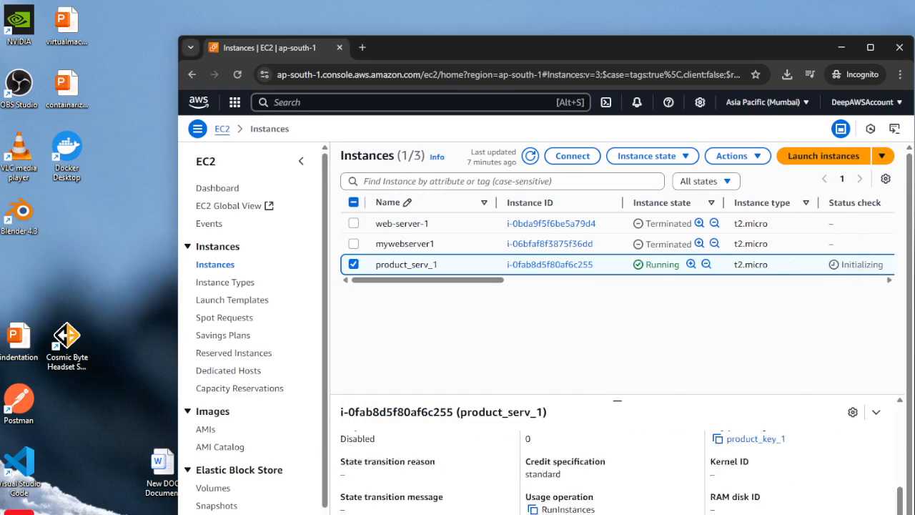
scroll(583, 491, up, 5)
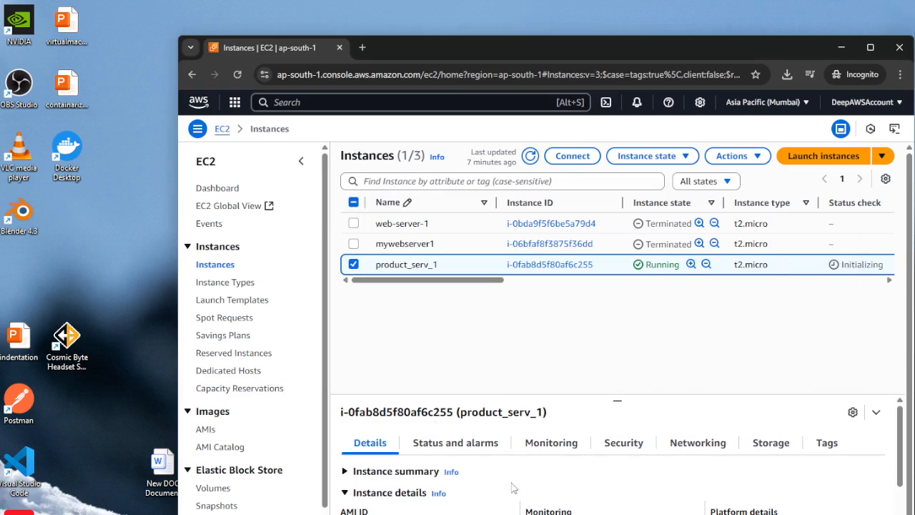
click(385, 471)
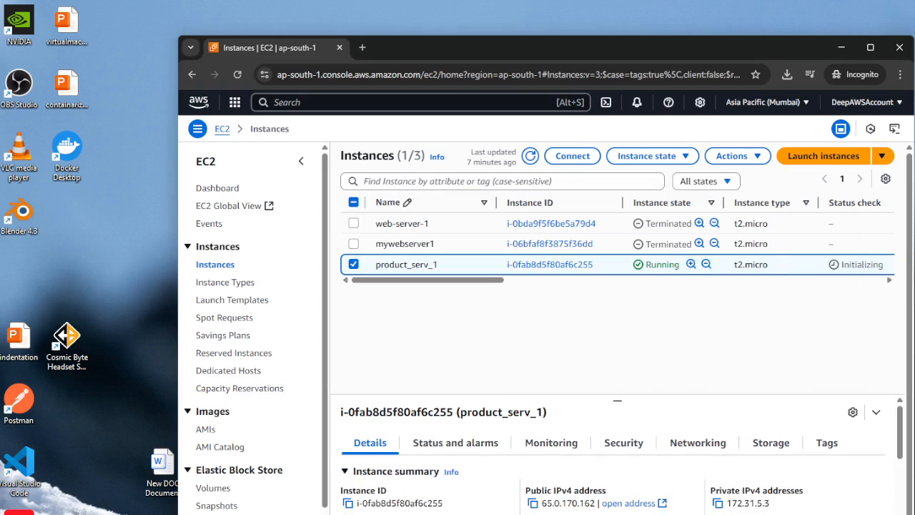
click(533, 503)
key(alt+Tab)
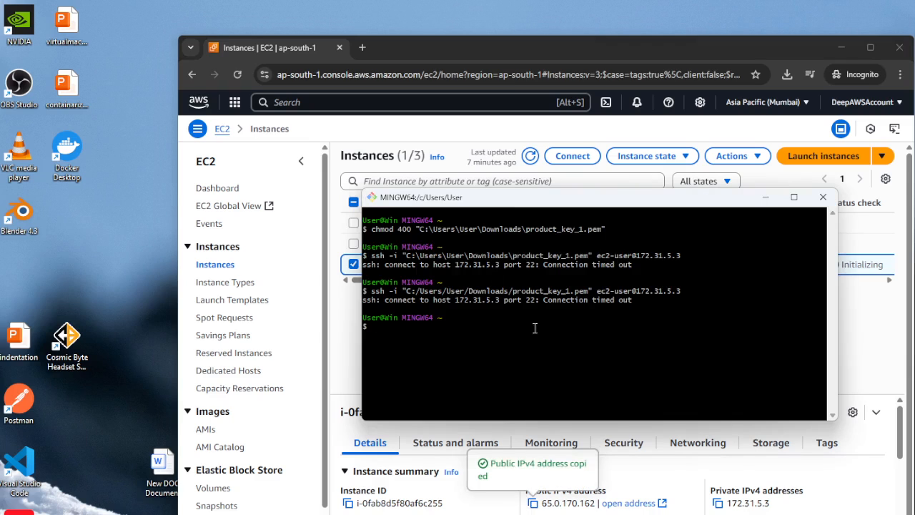
Recall the ssh command, replace the private address after ec2-user@ with the public address 65.0.170.162, and run it.
key(Up)
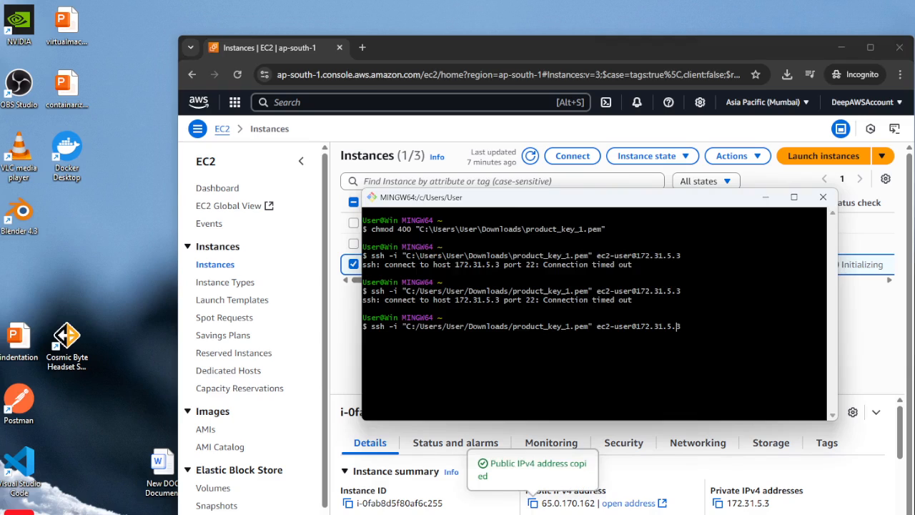
key(BackSpace)
key(BackSpace)
key(BackSpace)
key(BackSpace)
key(BackSpace)
key(BackSpace)
key(BackSpace)
key(BackSpace)
key(BackSpace)
key(BackSpace)
right_click(634, 330)
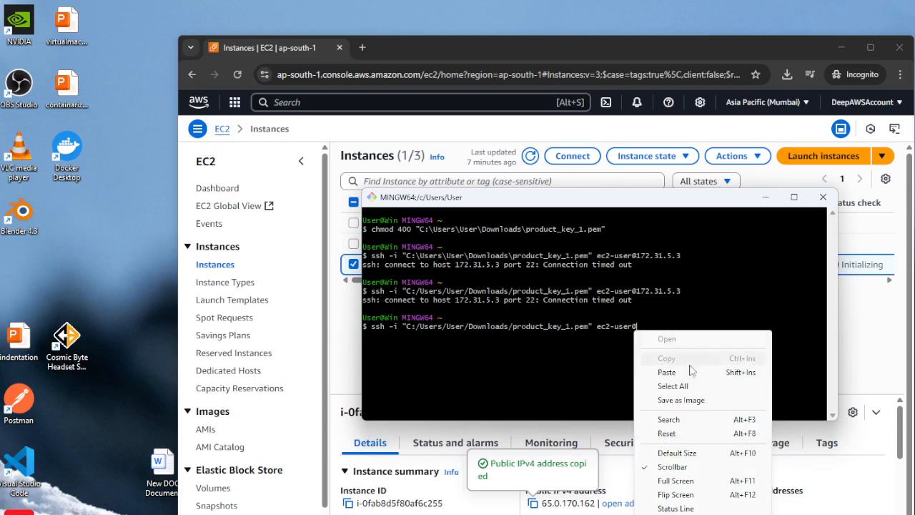
click(690, 362)
key(Return)
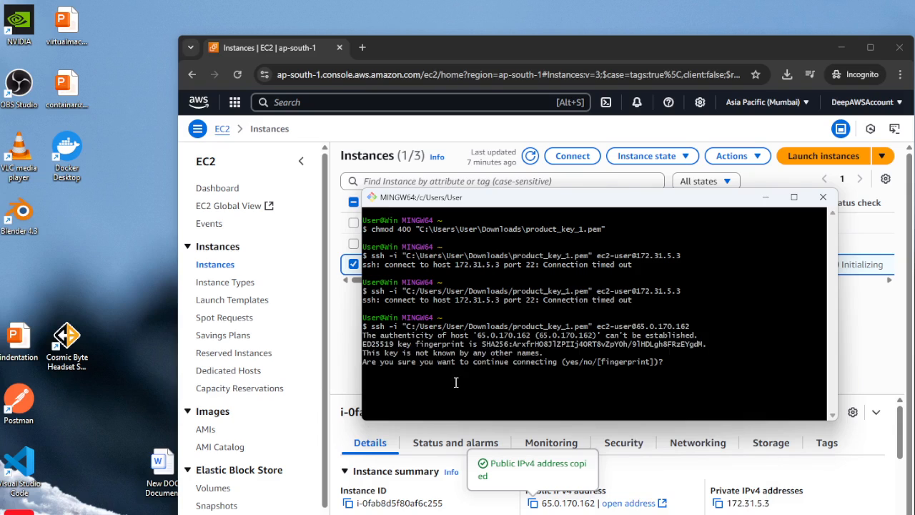
Answer yes to the host authenticity question to continue the SSH connection.
drag(472, 362, 587, 363)
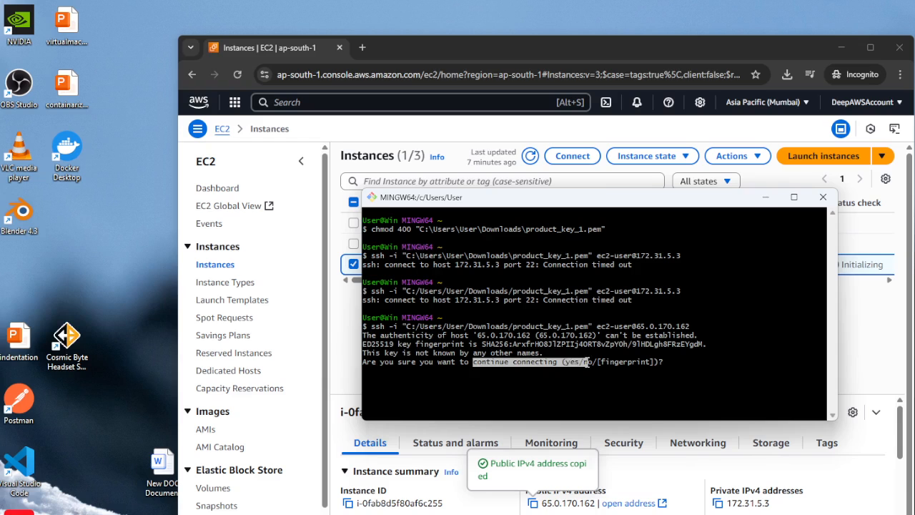
click(680, 362)
text(yes)
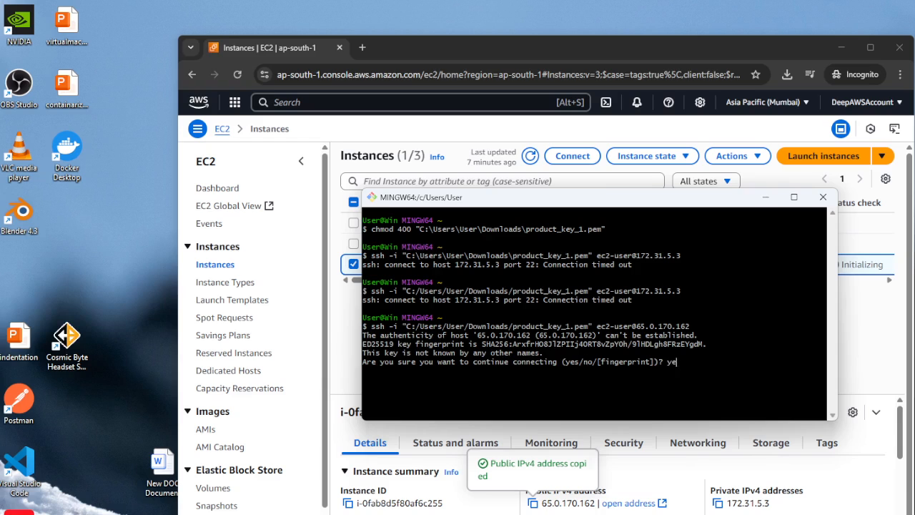
key(Return)
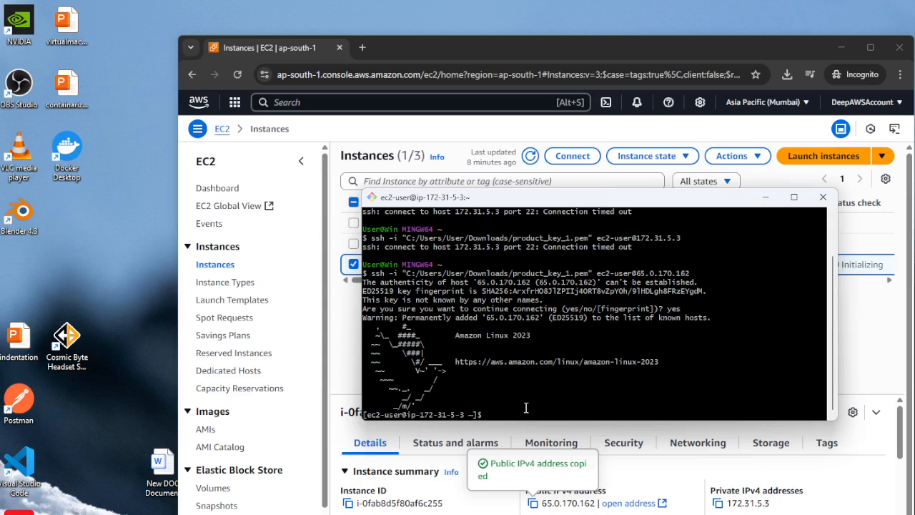
List the contents of the remote home directory with ls and print the working directory with pwd.
text(ls)
key(Return)
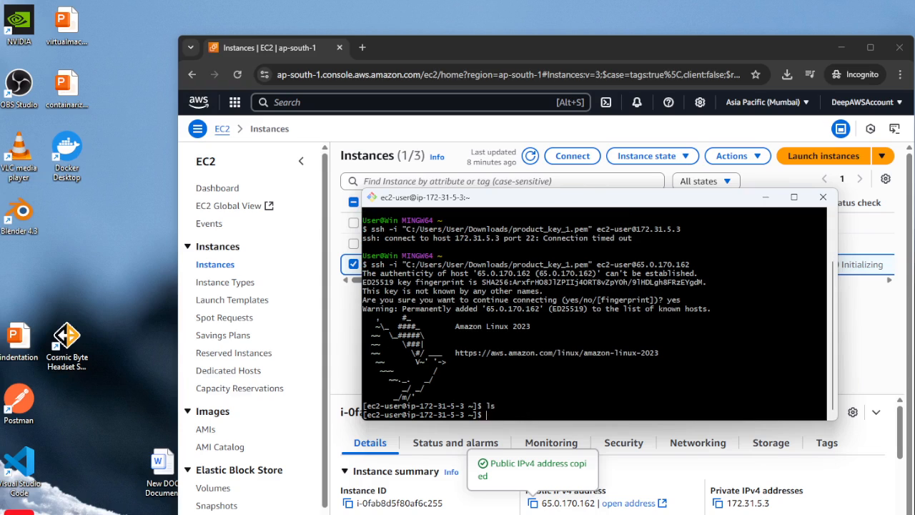
text(pwd)
key(Return)
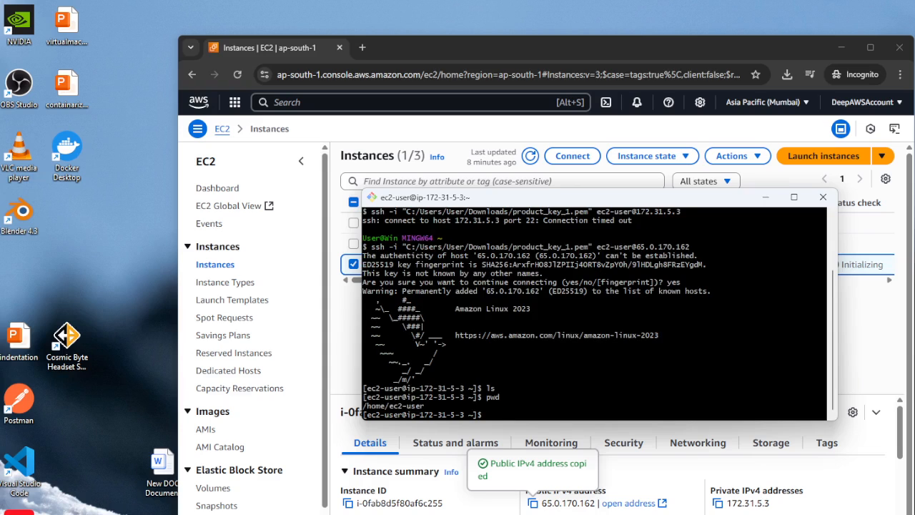
Move up two directory levels to the root with cd .. and list the contents there with ls.
text(cd ..)
key(Return)
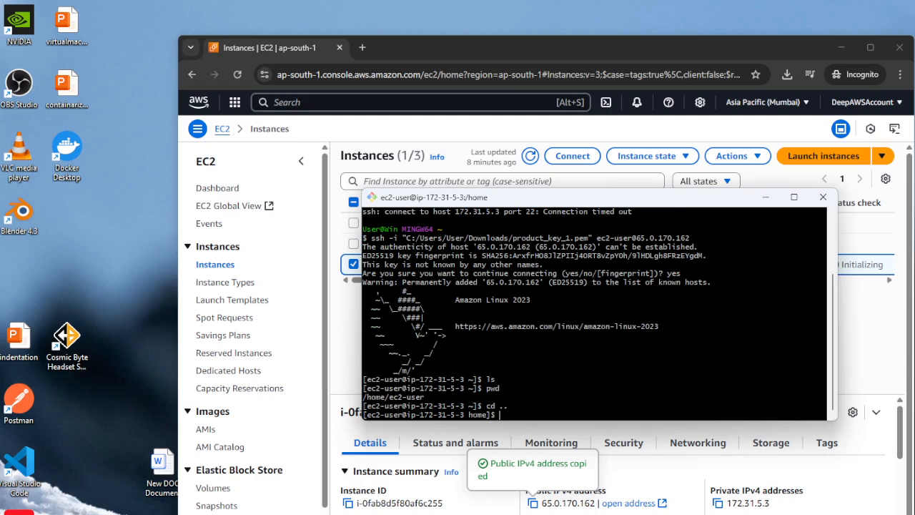
text(cd ..)
key(Return)
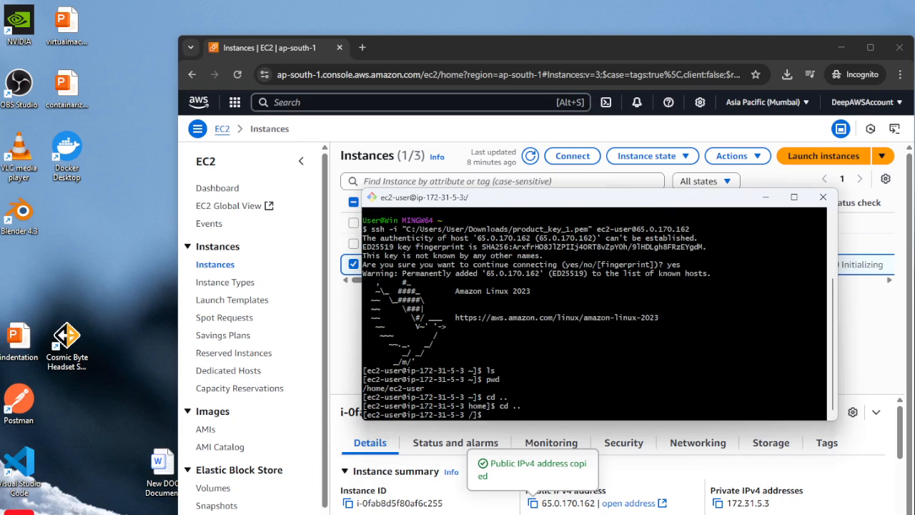
text(ls)
key(Return)
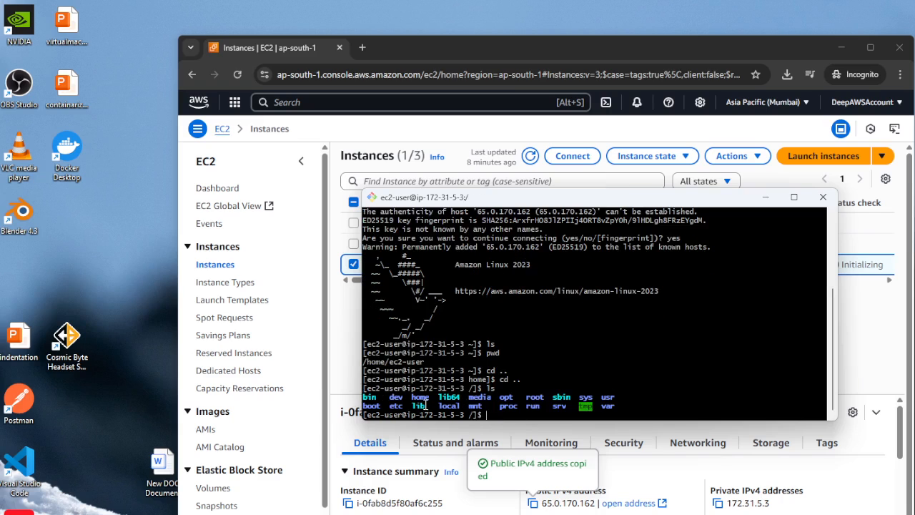
drag(363, 397, 486, 415)
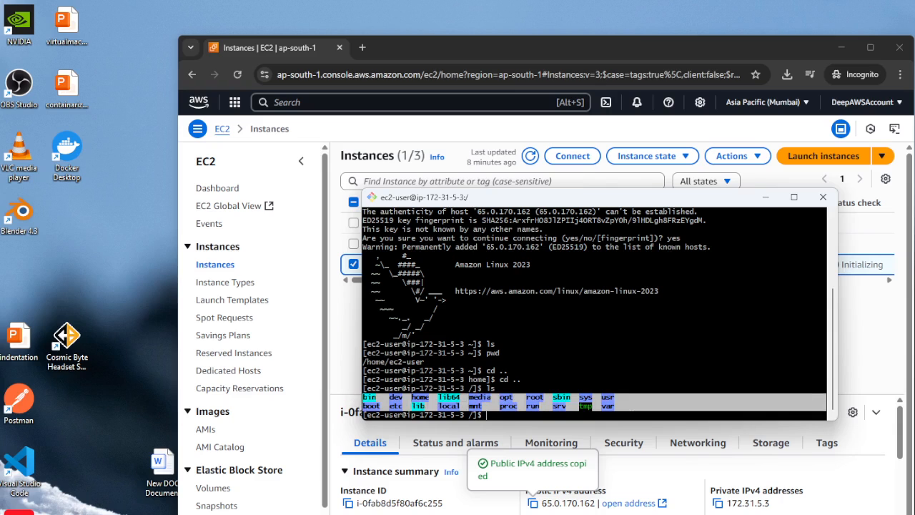
click(591, 338)
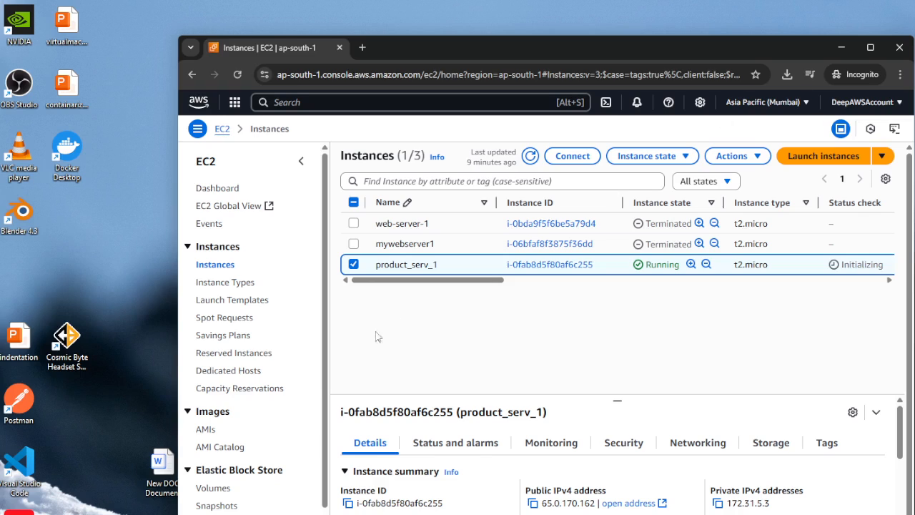
In the EC2 console, stop the product_serv_1 instance and check its instance state.
click(353, 264)
click(418, 266)
click(760, 162)
click(760, 161)
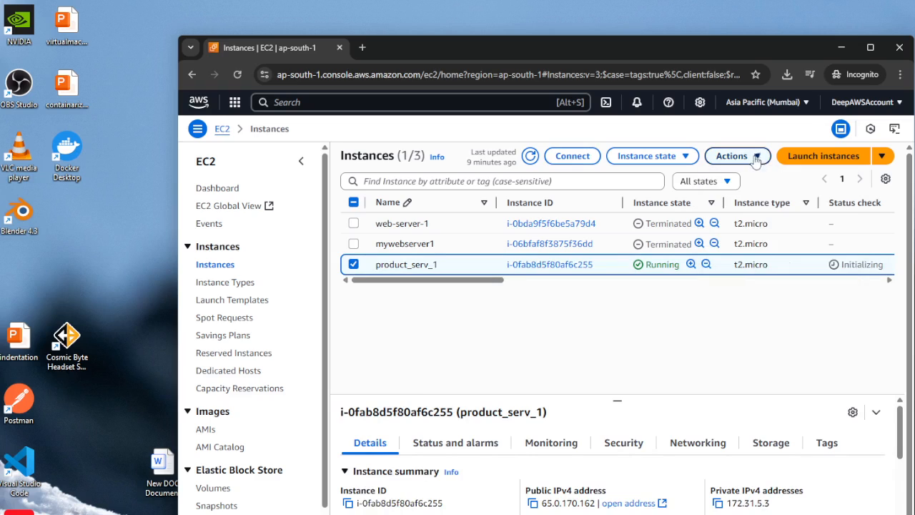
click(671, 162)
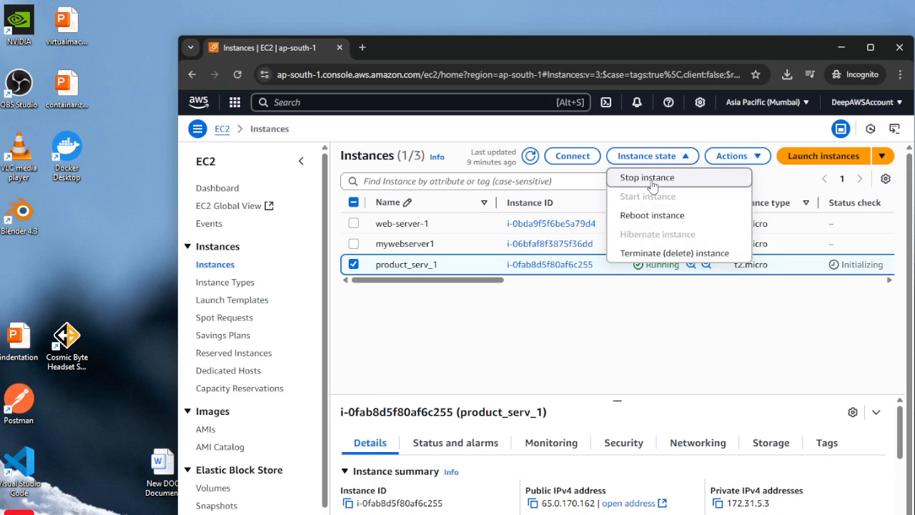
click(651, 179)
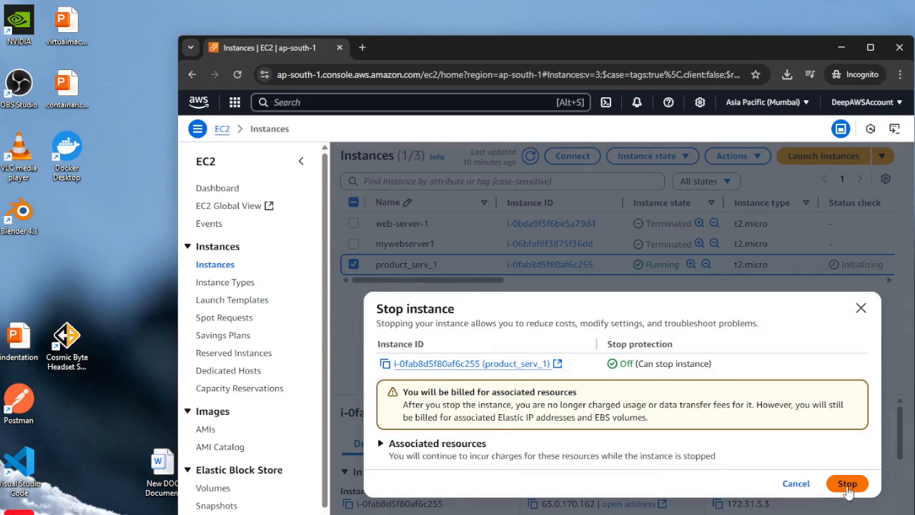
click(846, 483)
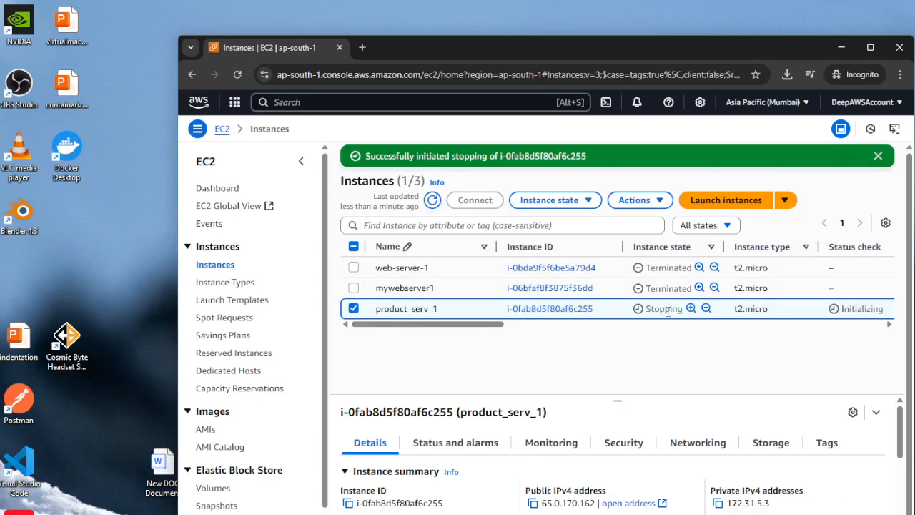
drag(645, 309, 683, 309)
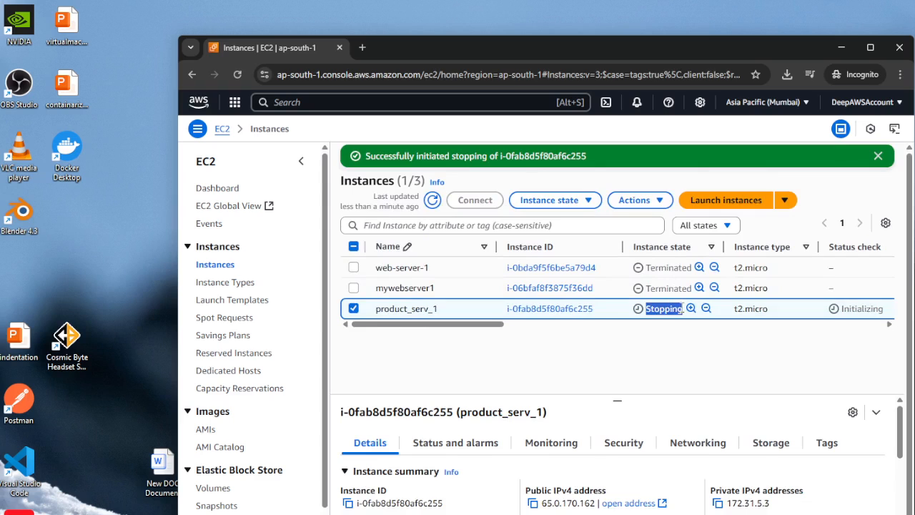
click(694, 360)
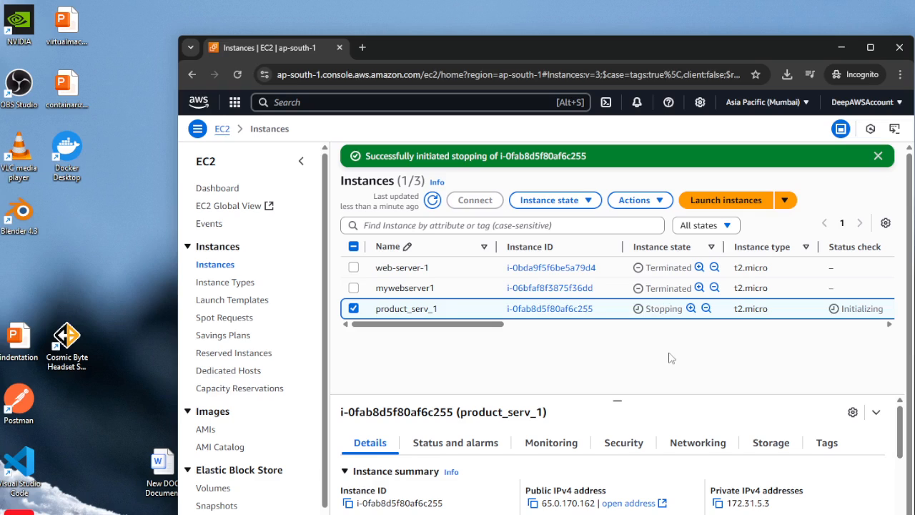
double_click(660, 310)
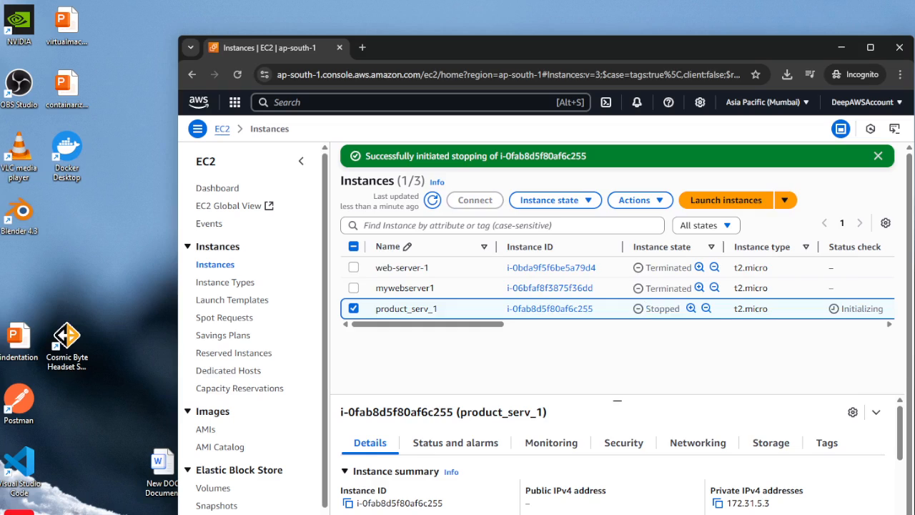
Switch to Git Bash to check the SSH session, and close the terminal window.
key(alt+Tab)
click(650, 379)
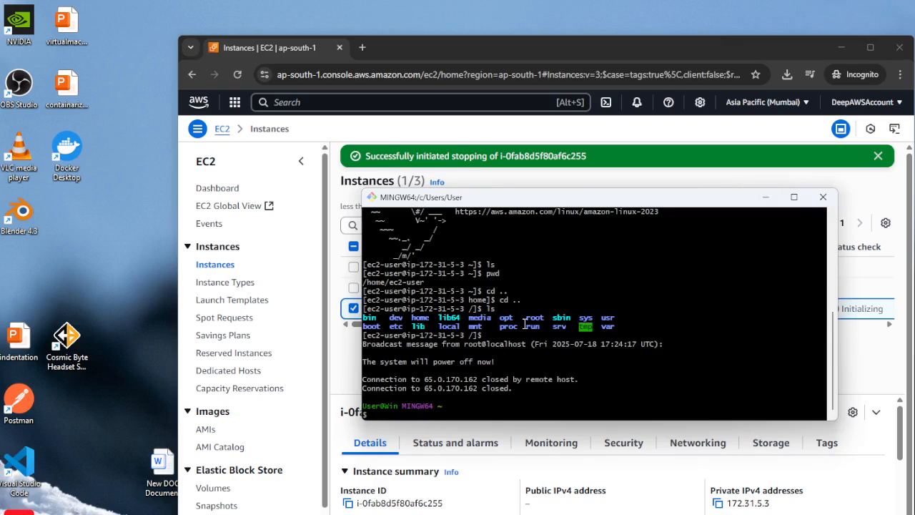
click(822, 197)
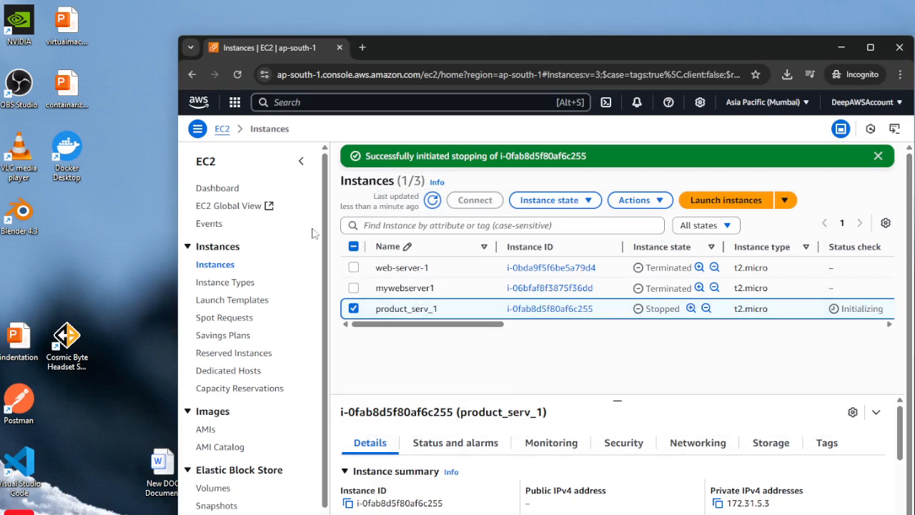
Terminate (delete) the stopped product_serv_1 instance in the EC2 console and check its instance state.
double_click(657, 308)
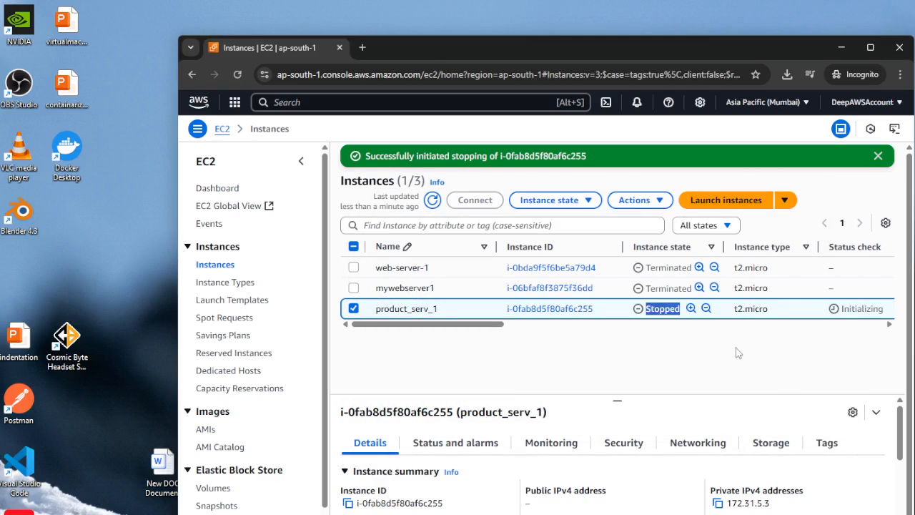
click(738, 352)
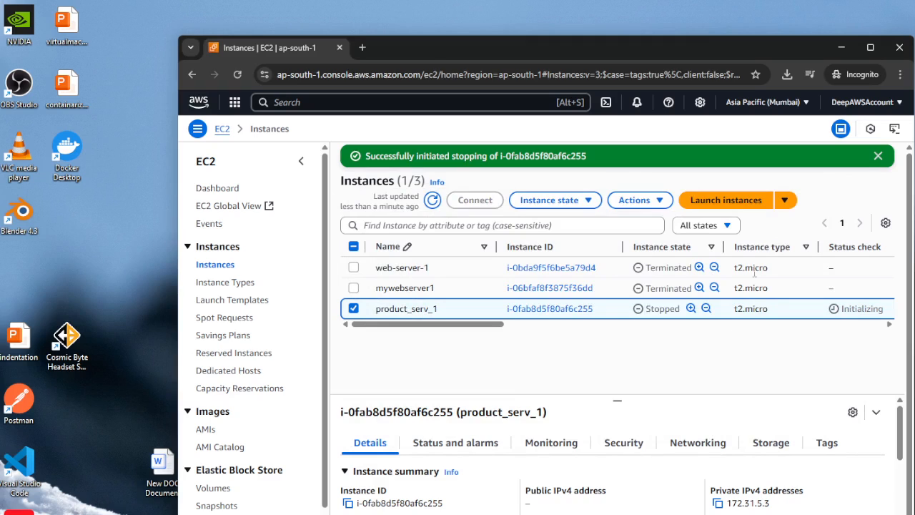
click(661, 201)
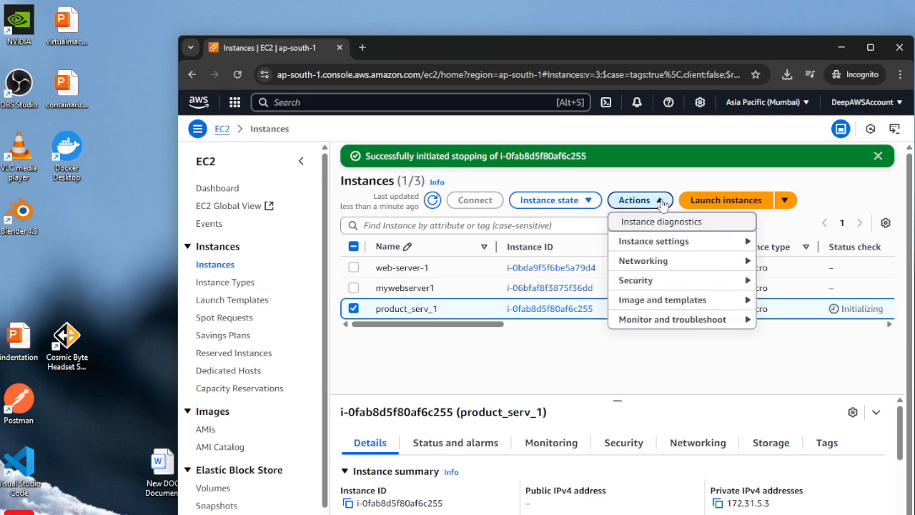
click(657, 201)
click(586, 201)
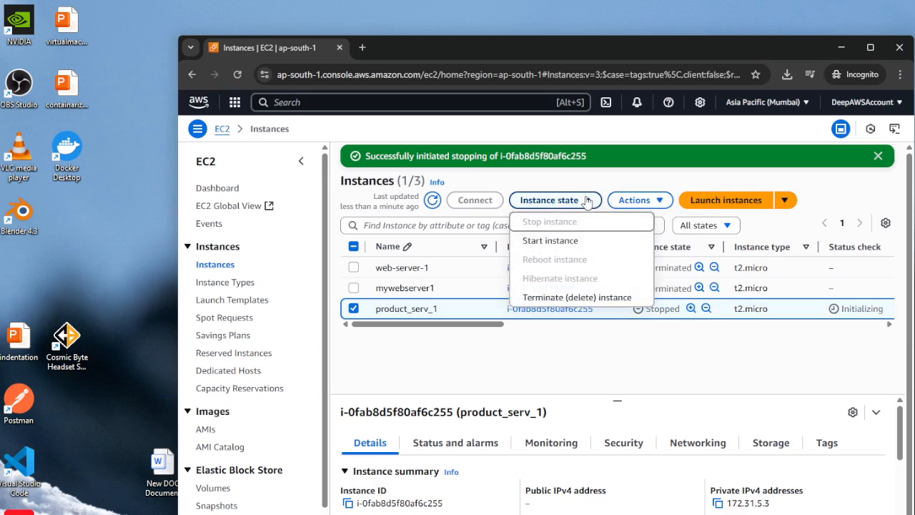
click(556, 297)
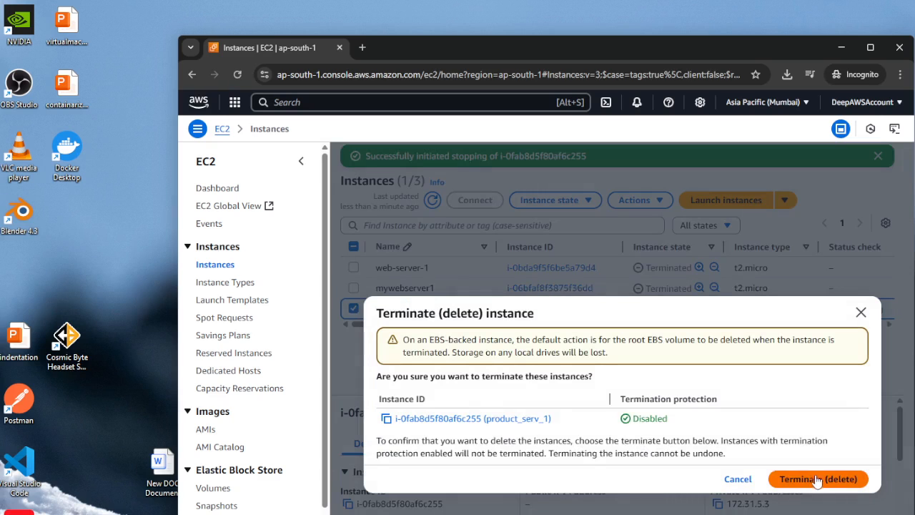
click(818, 479)
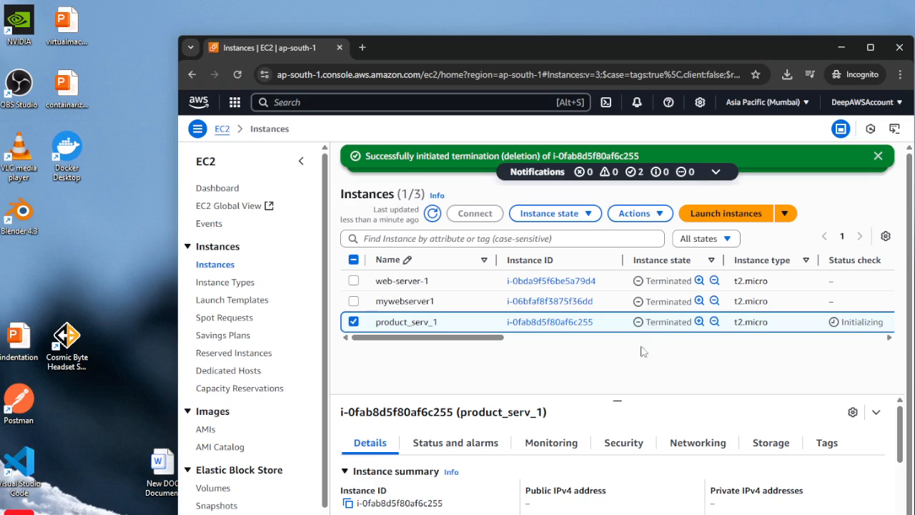
drag(646, 321, 695, 323)
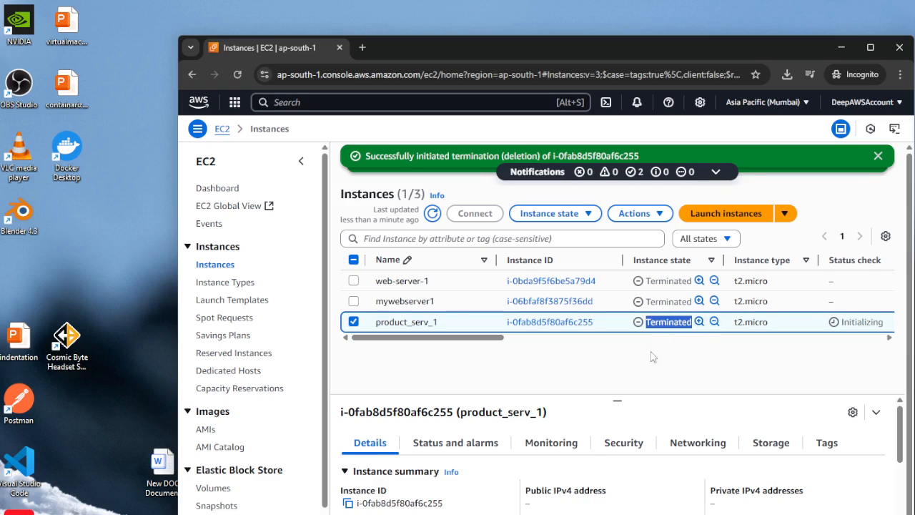
click(680, 379)
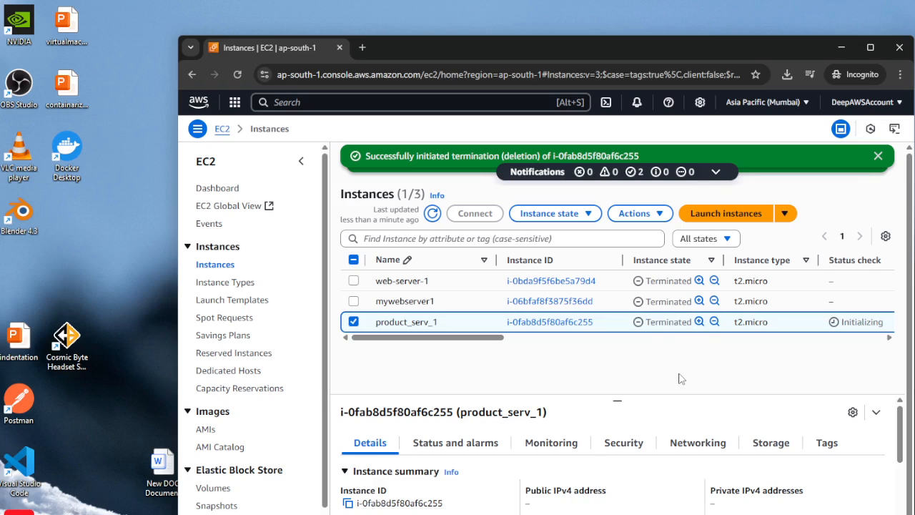